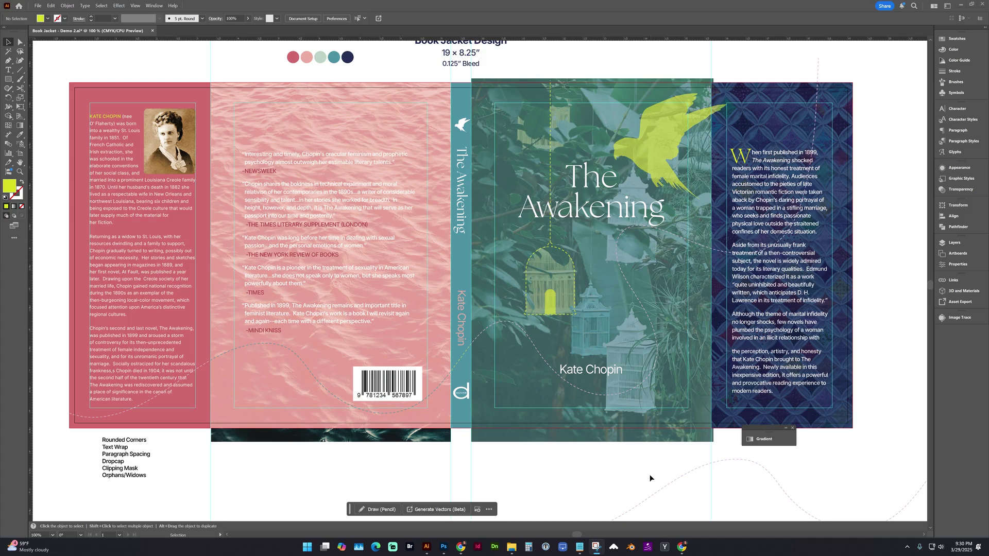
Step: Bring the Photoshop book mockup forward and open its Jacket smart object as Cover.psb
{"action": "left_click", "coordinate": [443, 547]}
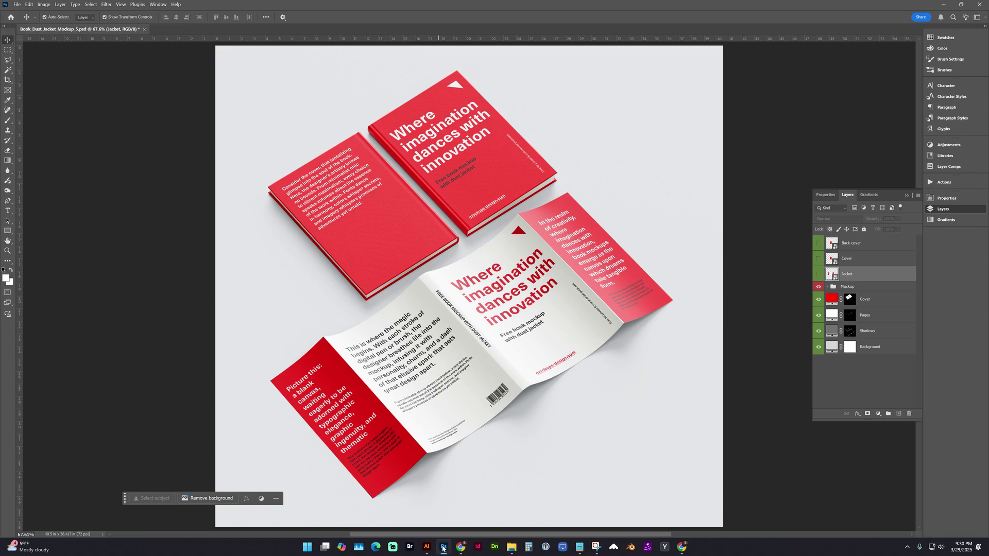
{"action": "key", "text": "alt+Tab"}
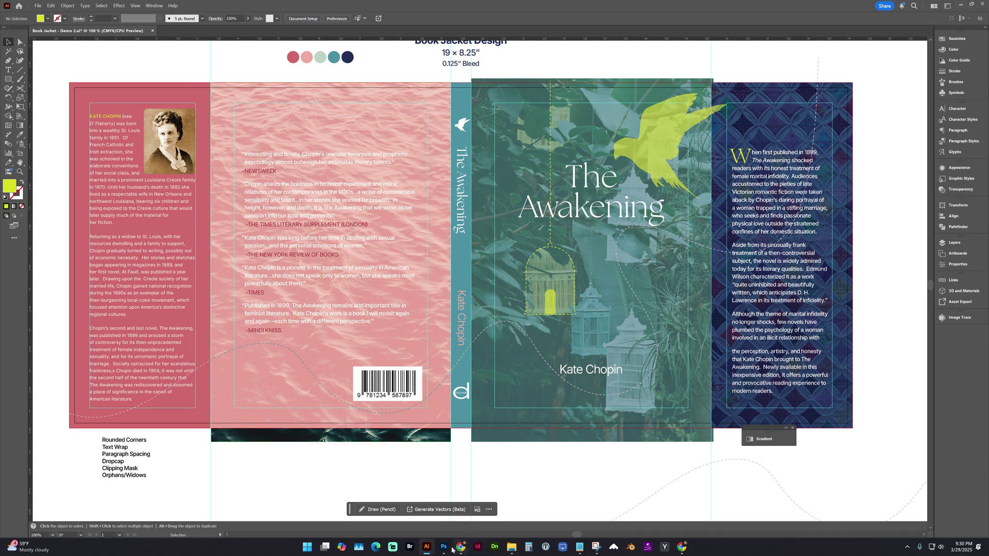
{"action": "mouse_move", "coordinate": [451, 550]}
{"action": "left_click", "coordinate": [443, 547]}
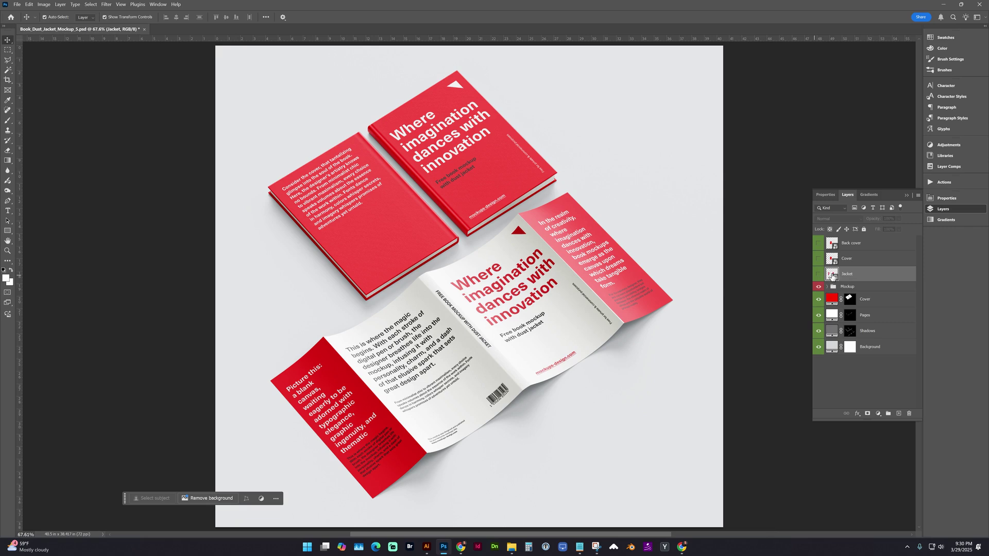
{"action": "double_click", "coordinate": [829, 275]}
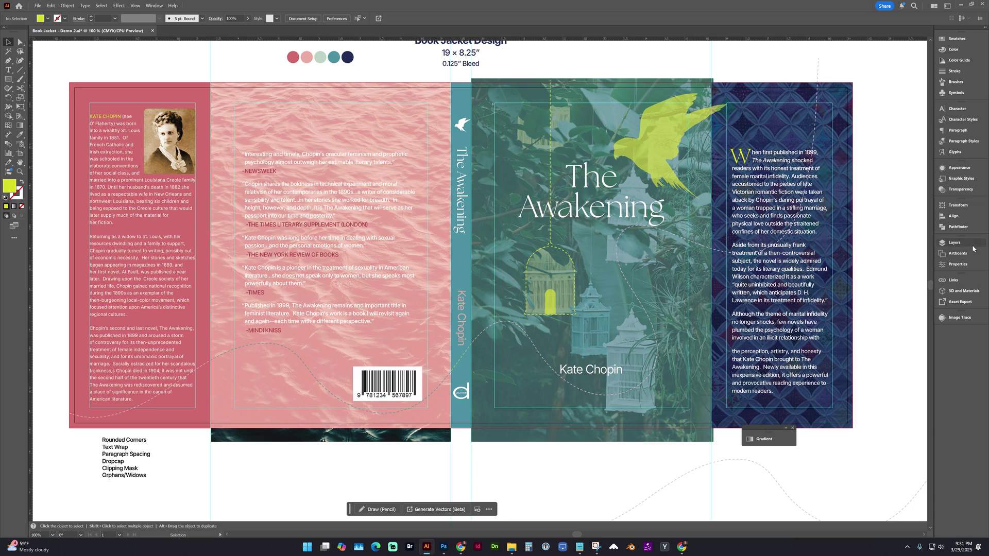
Step: In Illustrator, unlock all objects in the Artwork layer of the jacket design
{"action": "left_click", "coordinate": [954, 242]}
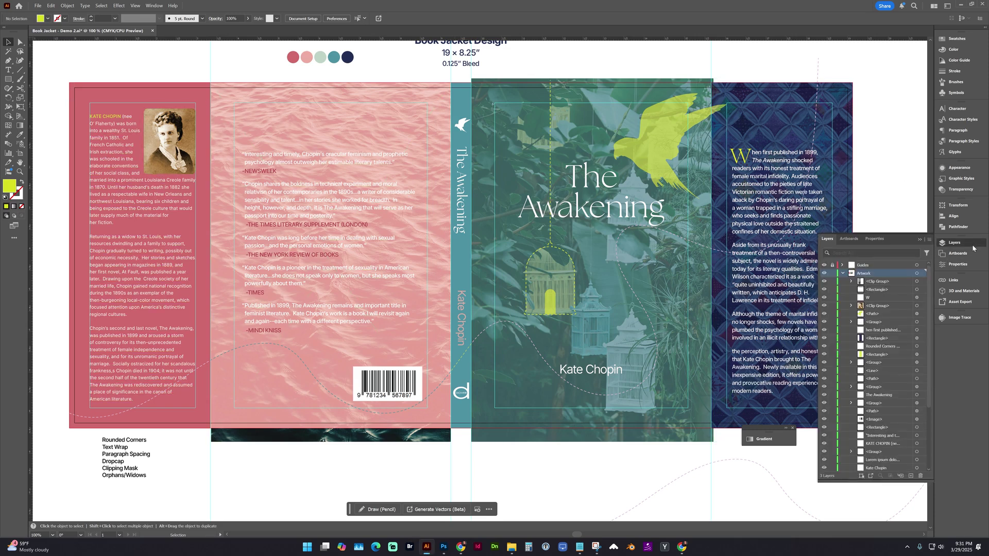
{"action": "left_click", "coordinate": [824, 274]}
{"action": "left_click", "coordinate": [824, 273]}
{"action": "left_click", "coordinate": [842, 273]}
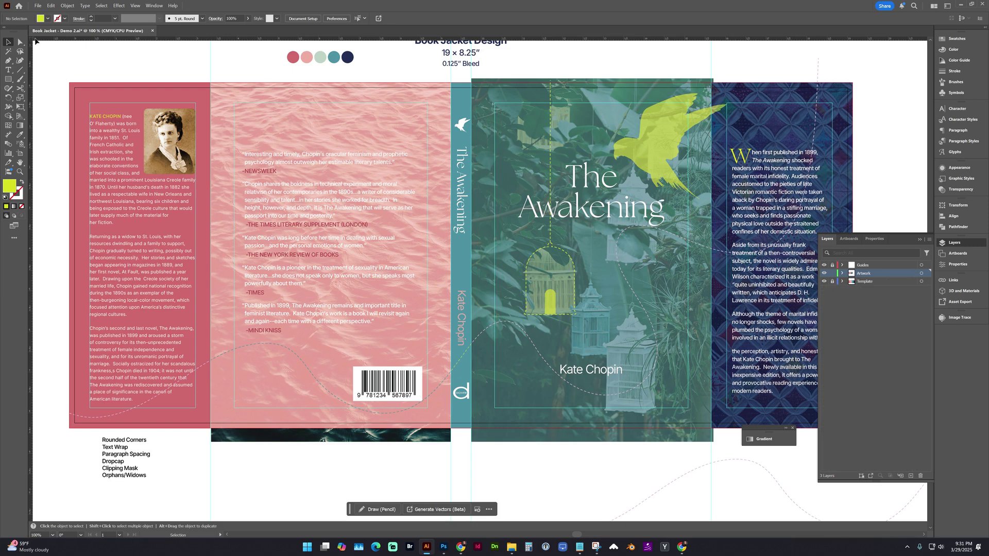
{"action": "left_click", "coordinate": [71, 7]}
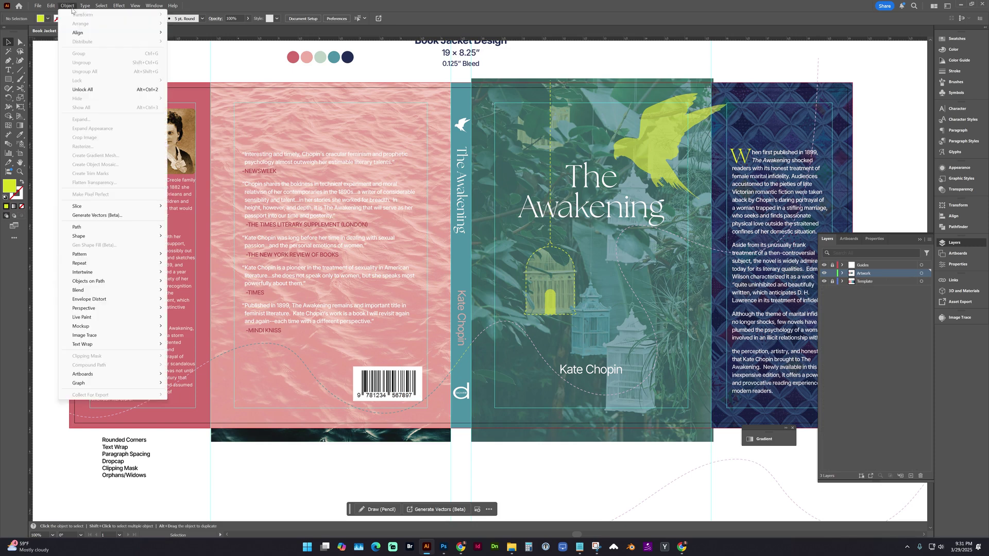
{"action": "left_click", "coordinate": [83, 89]}
Step: Select and copy the entire jacket design, then bring up Photoshop's Cover.psb
{"action": "left_click", "coordinate": [44, 84]}
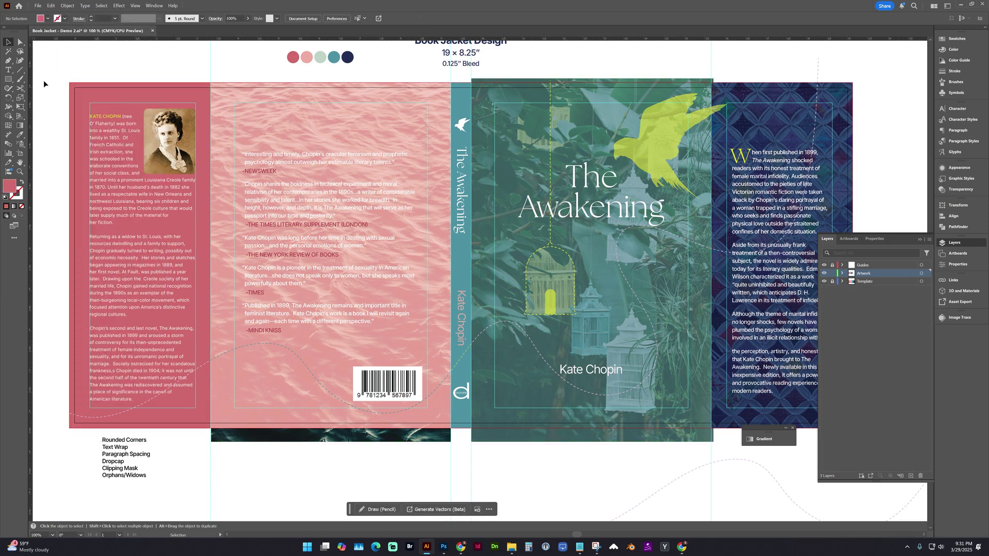
{"action": "left_click_drag", "start_coordinate": [43, 84], "coordinate": [860, 428]}
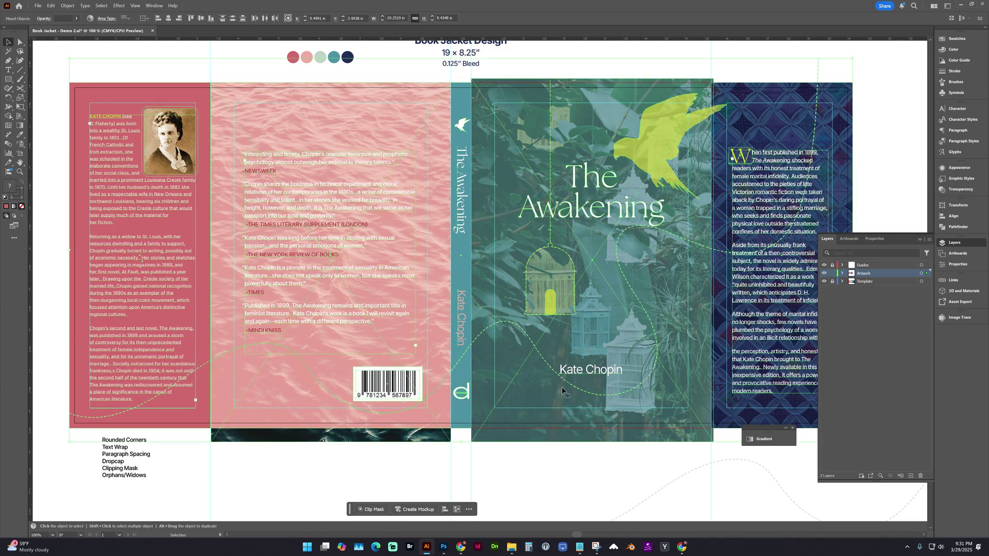
{"action": "scroll", "coordinate": [561, 387], "scroll_direction": "down", "scroll_amount": 1}
{"action": "scroll", "coordinate": [561, 388], "scroll_direction": "right", "scroll_amount": 1}
{"action": "key", "text": "a"}
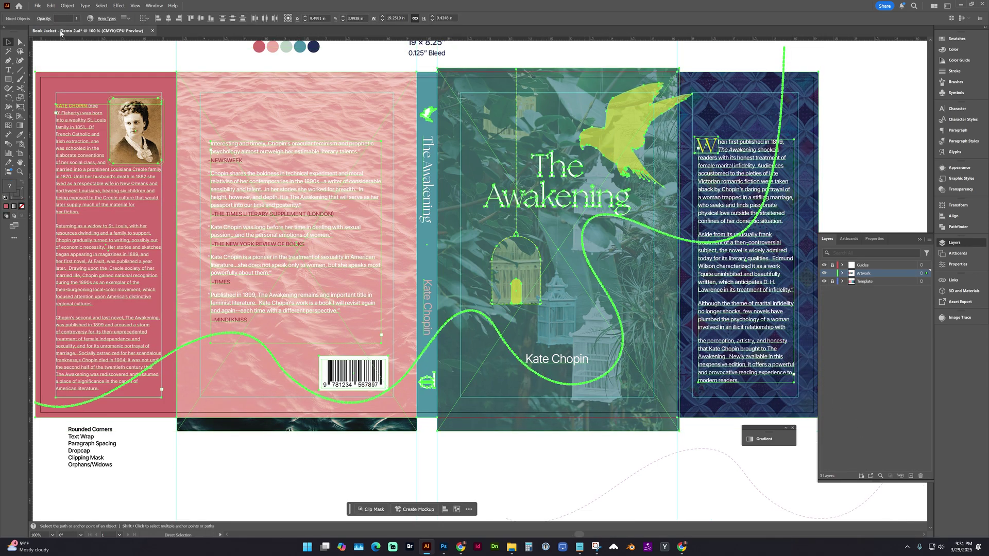
{"action": "mouse_move", "coordinate": [443, 547]}
{"action": "left_click", "coordinate": [444, 520]}
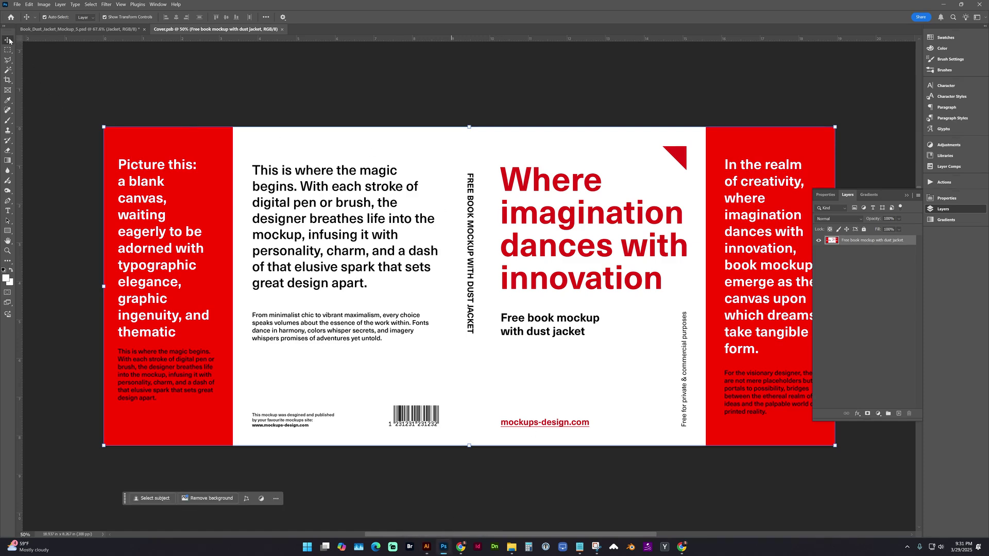
Step: Paste the jacket as a smart object, scale it to fill Cover.psb, and save
{"action": "key", "text": "ctrl+v"}
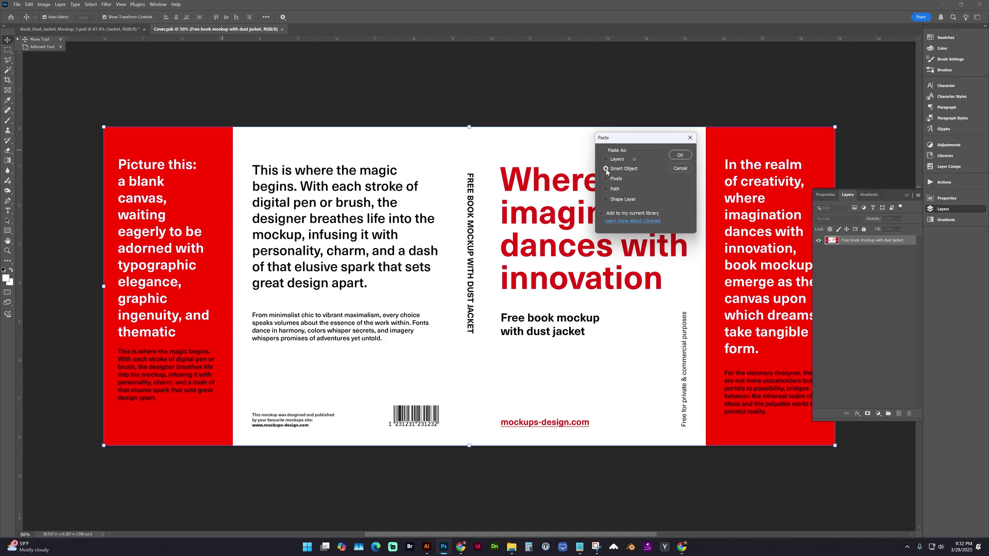
{"action": "left_click", "coordinate": [680, 156]}
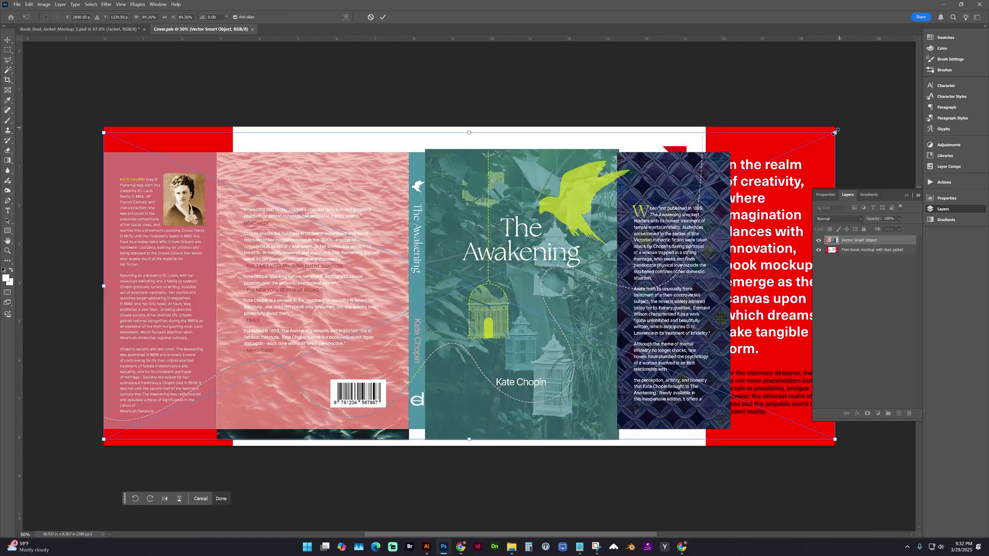
{"action": "left_click_drag", "start_coordinate": [835, 132], "coordinate": [897, 89]}
{"action": "key", "text": "Return"}
{"action": "key", "text": "ctrl+minus"}
{"action": "left_click", "coordinate": [290, 85]}
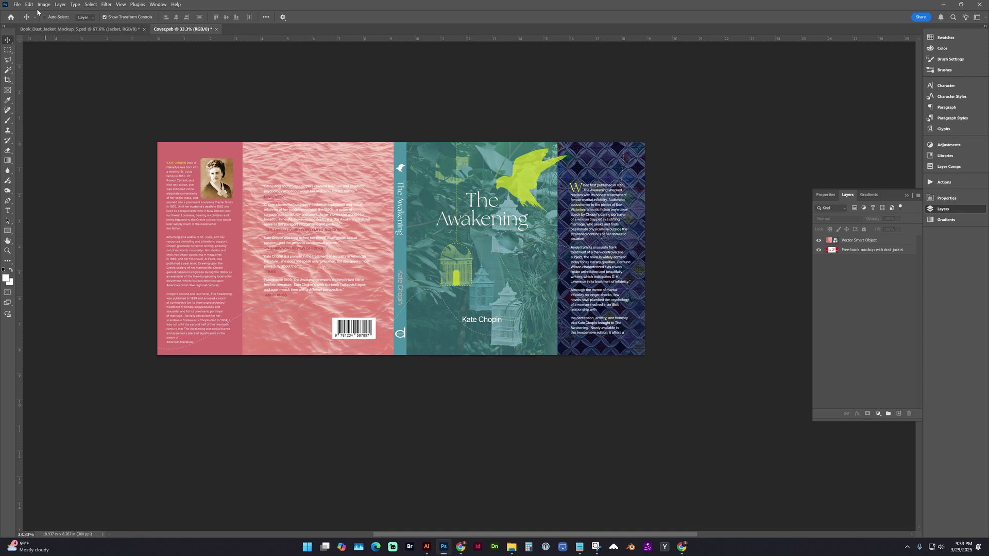
{"action": "left_click", "coordinate": [18, 5]}
{"action": "left_click", "coordinate": [77, 88]}
Step: In the mockup, expand the Mockup group and open the Back cover smart object as Cover1.psb
{"action": "left_click", "coordinate": [58, 29]}
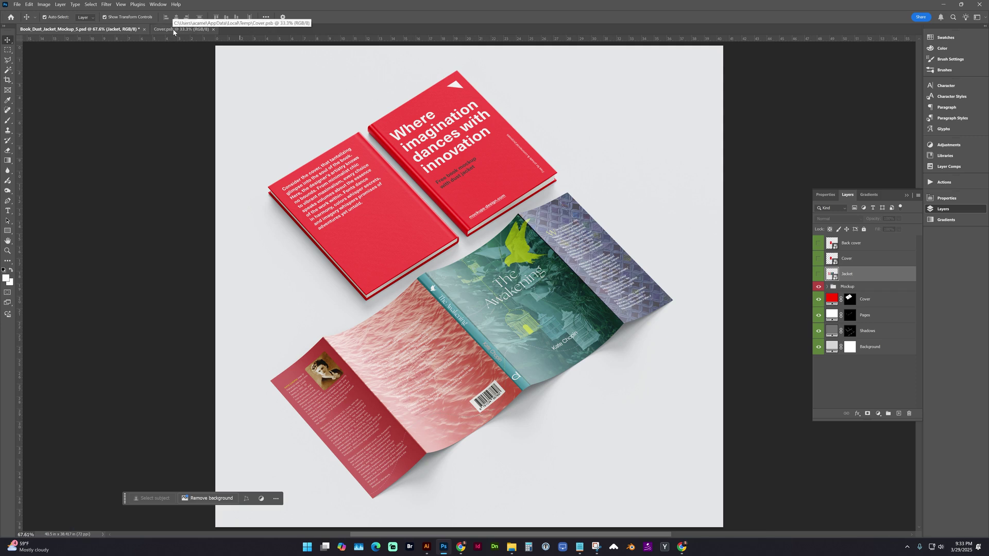
{"action": "left_click", "coordinate": [421, 275]}
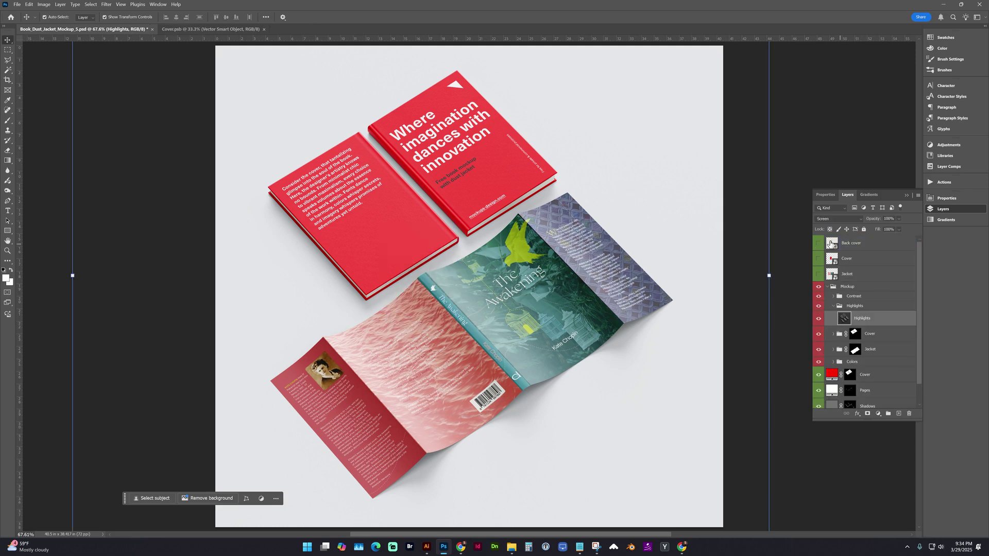
{"action": "double_click", "coordinate": [833, 243]}
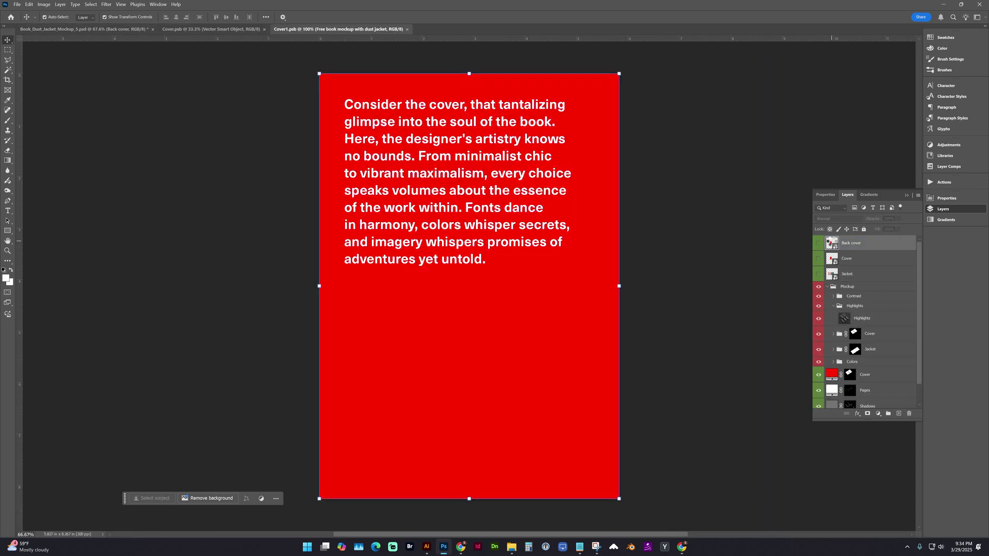
Step: In Illustrator, check the jacket artwork by selecting and deselecting its objects
{"action": "left_click", "coordinate": [426, 552]}
{"action": "key", "text": "ctrl+shift+a"}
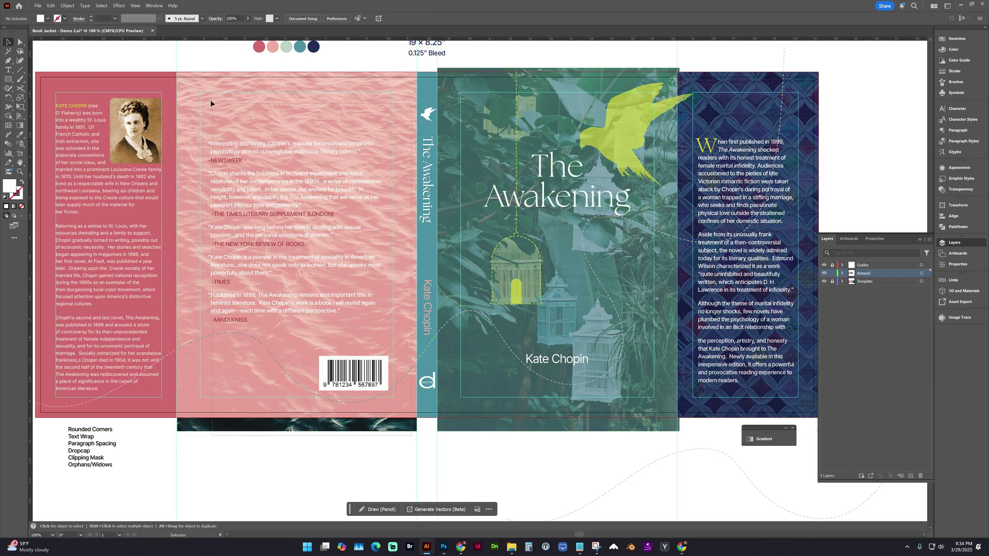
{"action": "key", "text": "ctrl+a"}
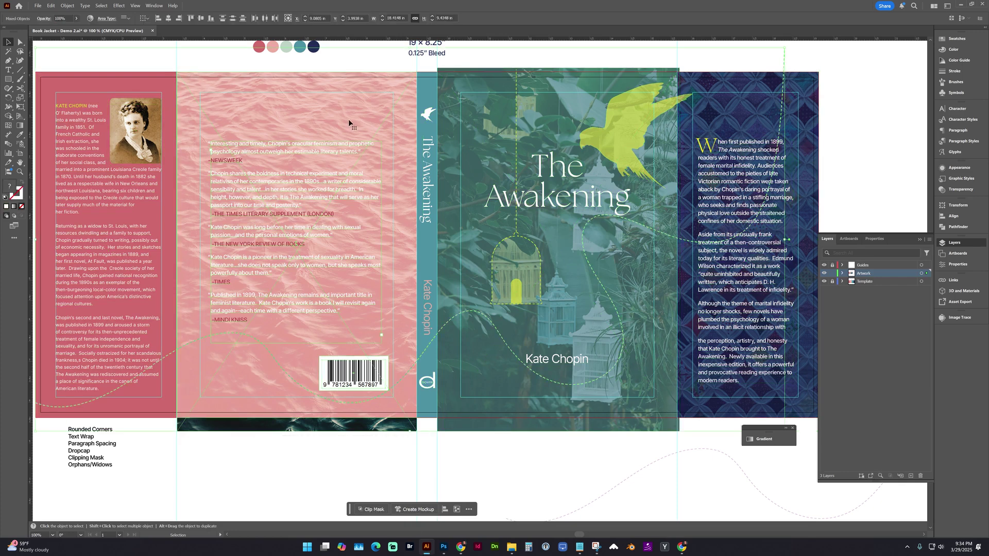
{"action": "key", "text": "ctrl+shift+a"}
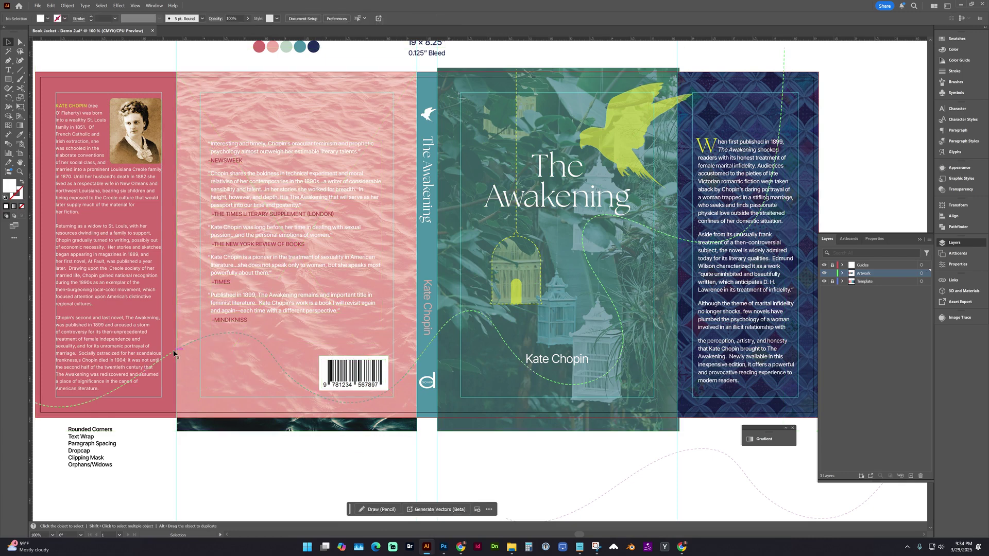
{"action": "left_click", "coordinate": [415, 365]}
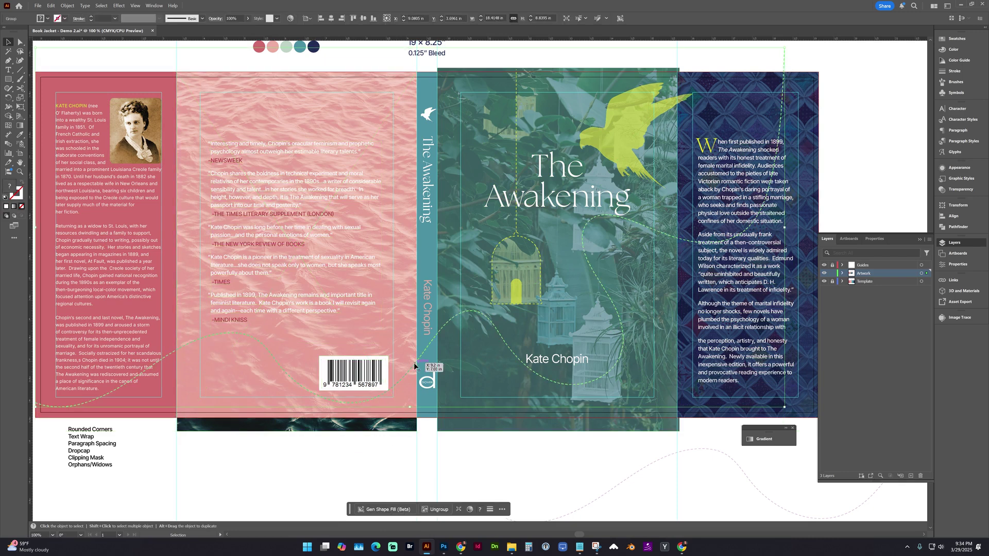
{"action": "left_click", "coordinate": [408, 448]}
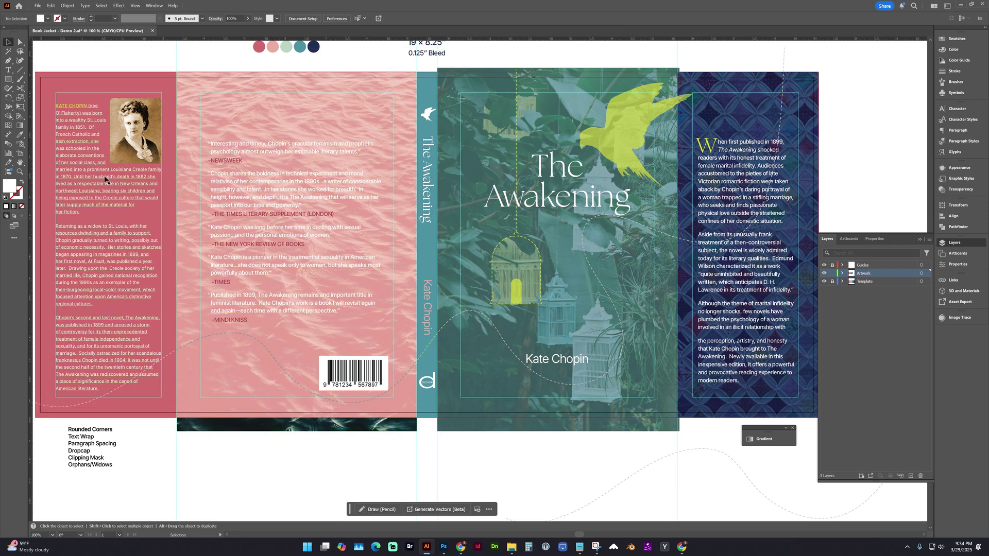
Step: Draw a rectangle over the back-cover panel and clip the back-cover artwork to it
{"action": "left_click", "coordinate": [9, 80]}
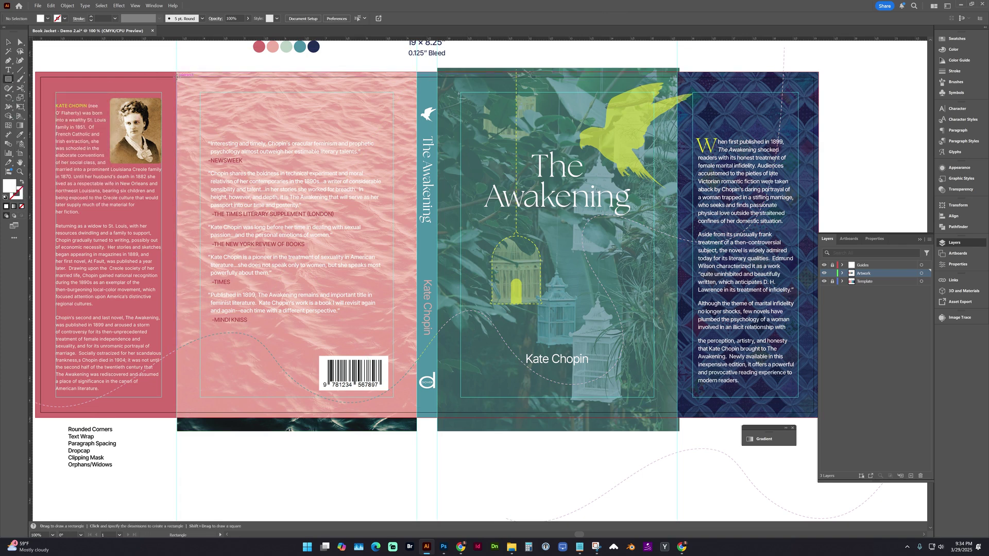
{"action": "left_click_drag", "start_coordinate": [176, 76], "coordinate": [416, 412]}
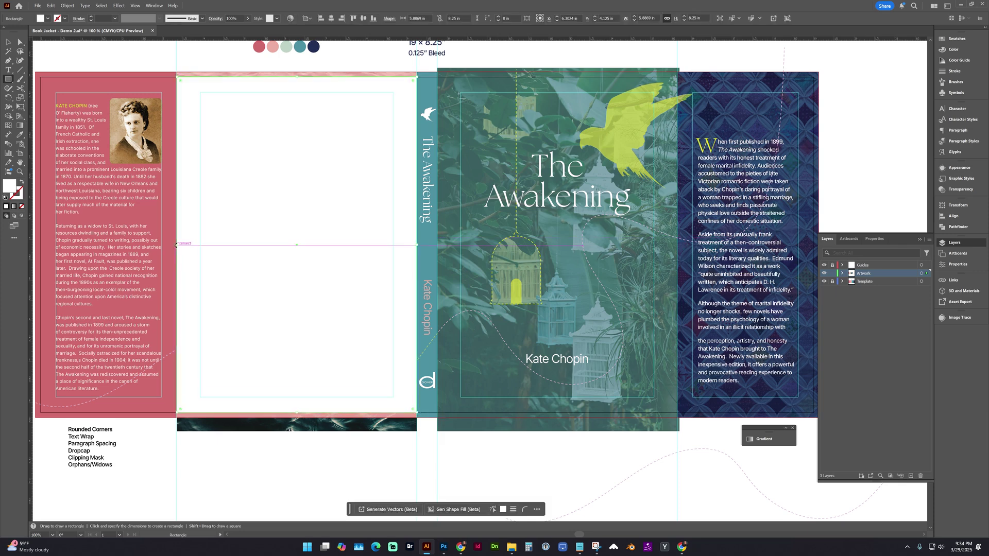
{"action": "key", "text": "v"}
{"action": "left_click_drag", "start_coordinate": [183, 60], "coordinate": [411, 447]}
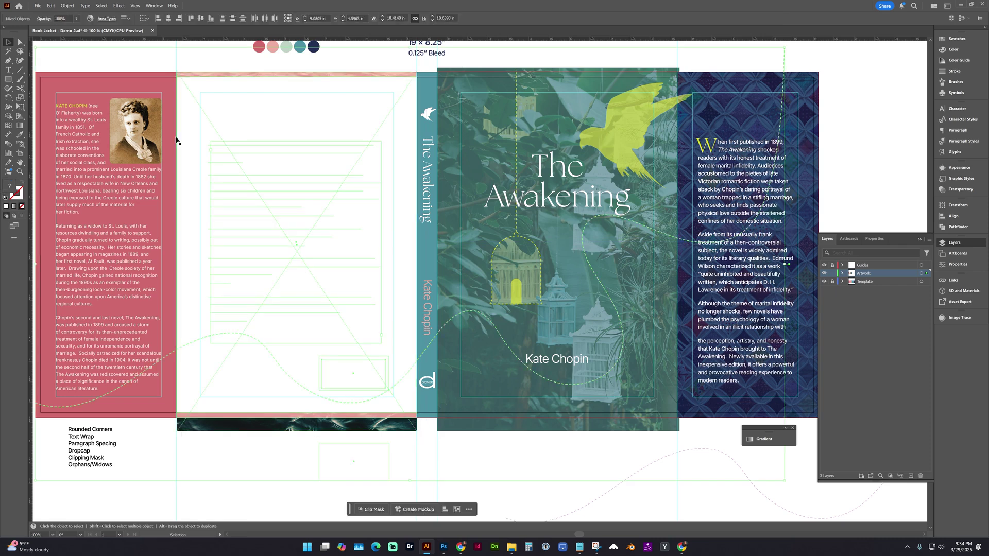
{"action": "left_click", "coordinate": [67, 5]}
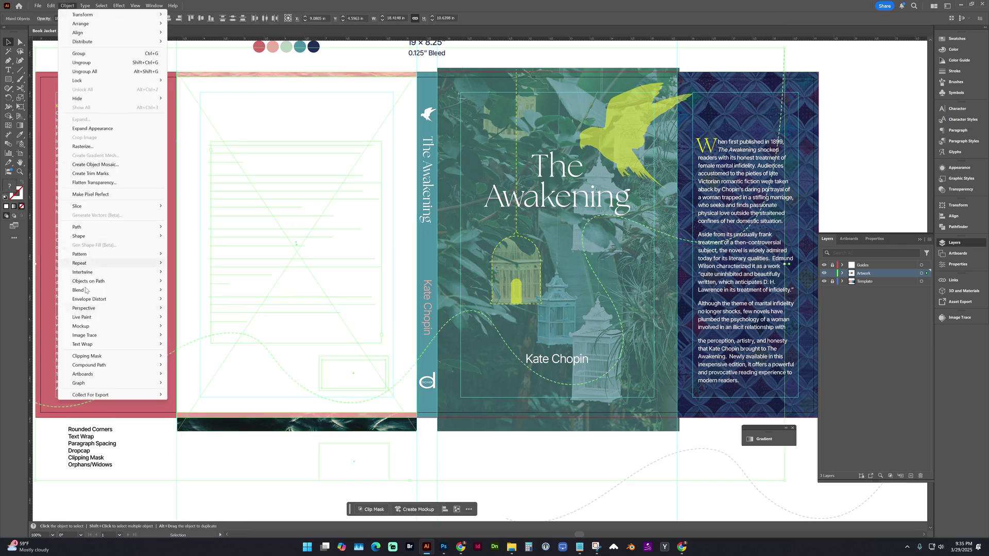
{"action": "left_click", "coordinate": [181, 360]}
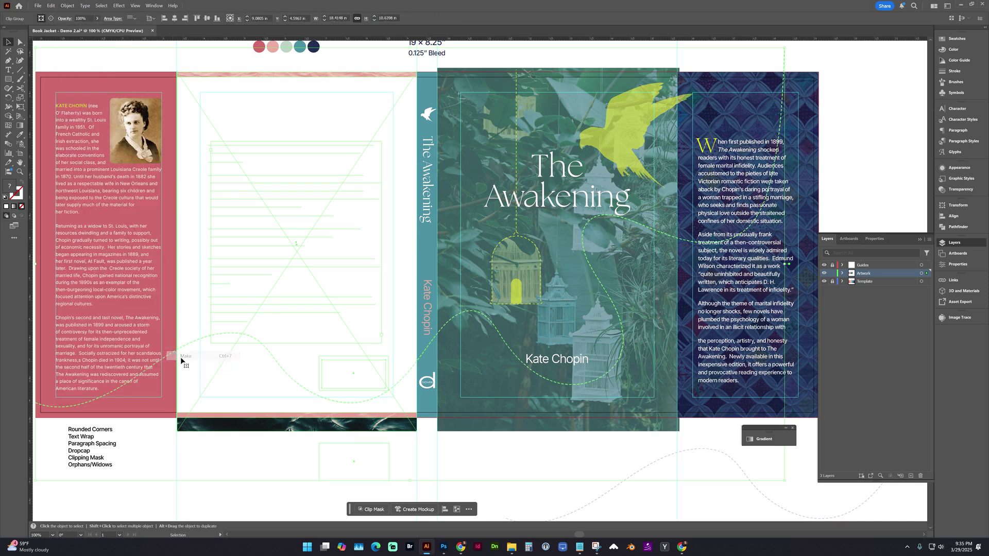
{"action": "key", "text": "a"}
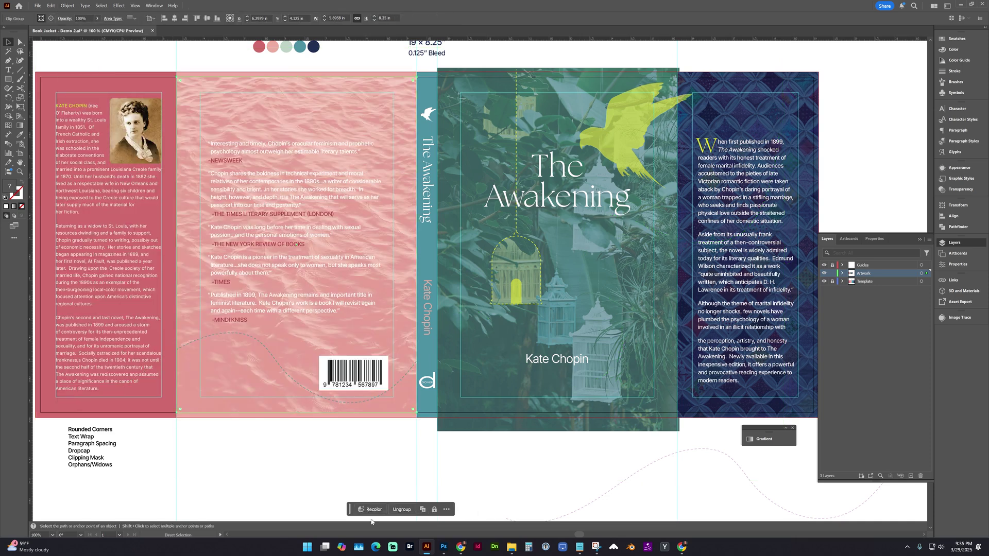
Step: Paste the pink back-cover artwork into Cover1.psb as a smart object and save it
{"action": "left_click", "coordinate": [444, 547]}
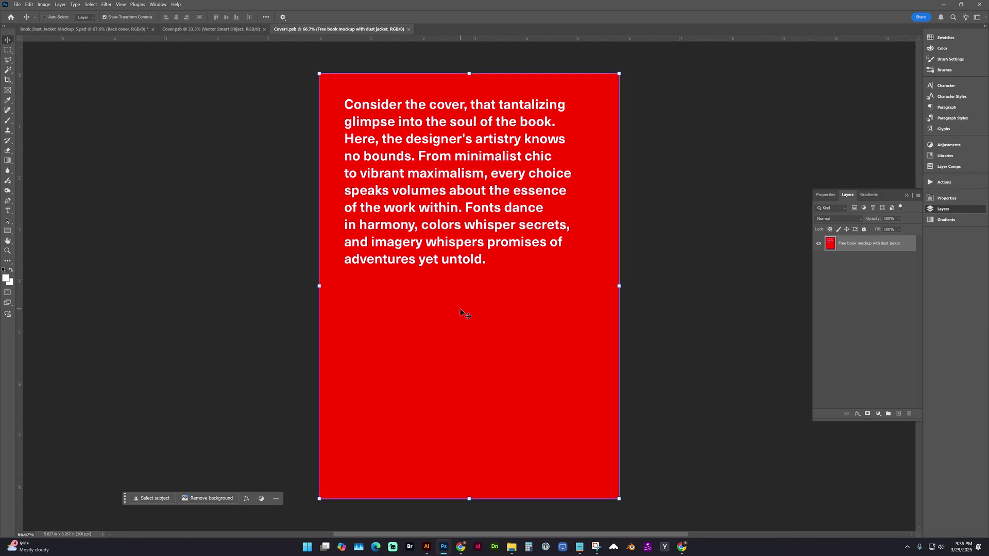
{"action": "key", "text": "ctrl+v"}
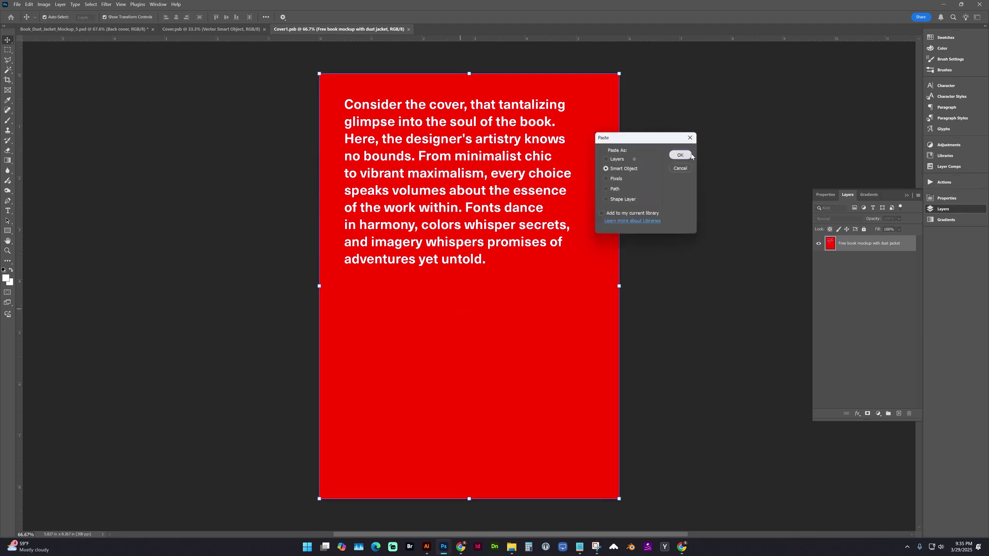
{"action": "left_click", "coordinate": [685, 158]}
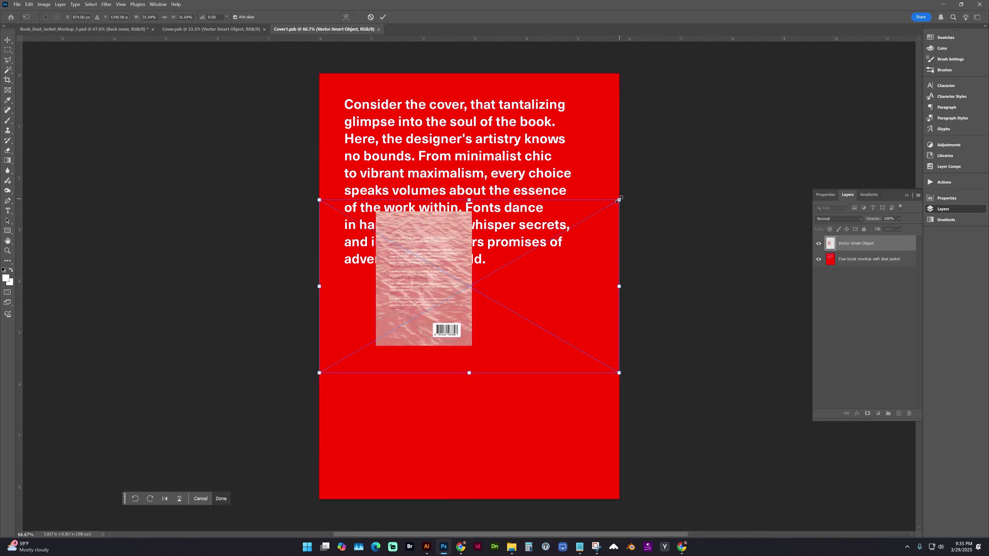
{"action": "key", "text": "ctrl+minus"}
{"action": "key", "text": "Return"}
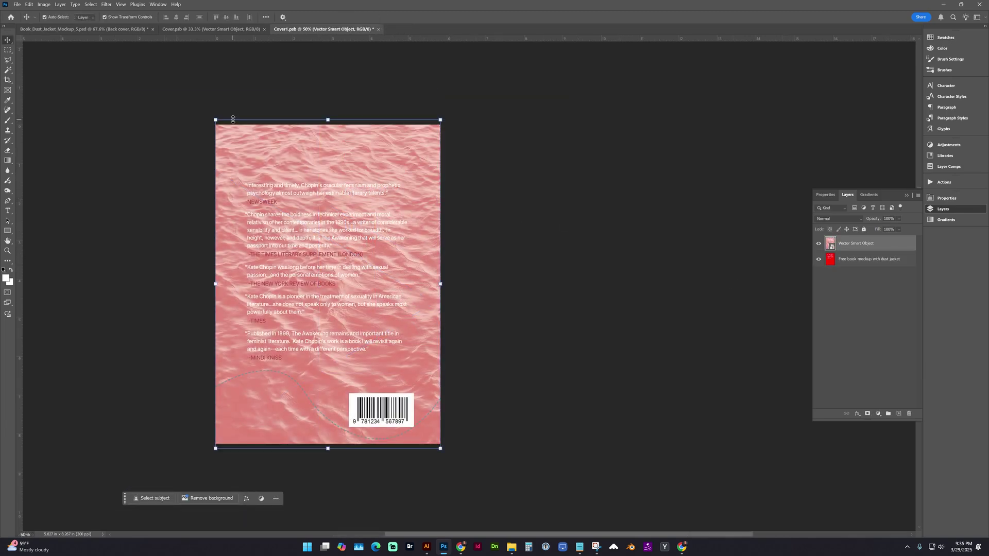
{"action": "left_click", "coordinate": [17, 4]}
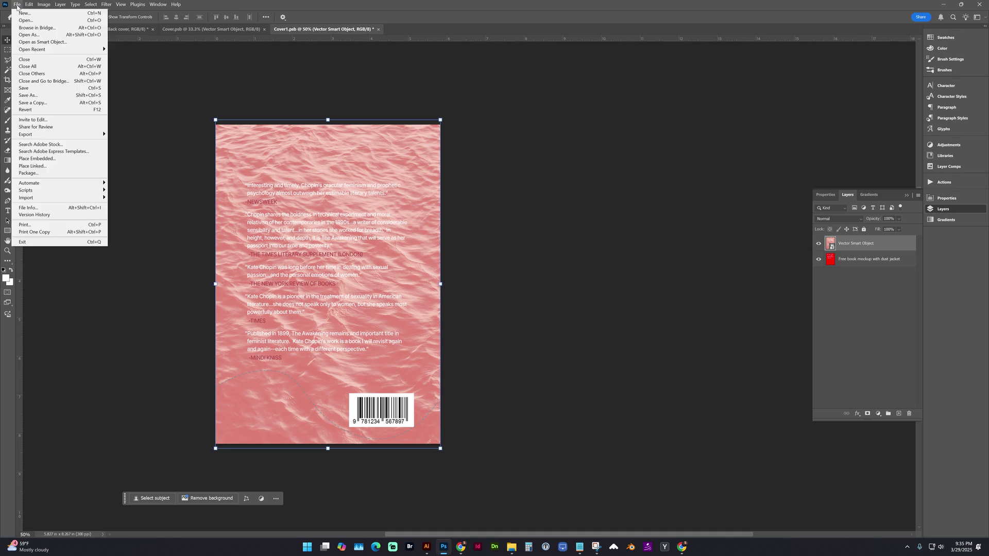
{"action": "left_click", "coordinate": [34, 88]}
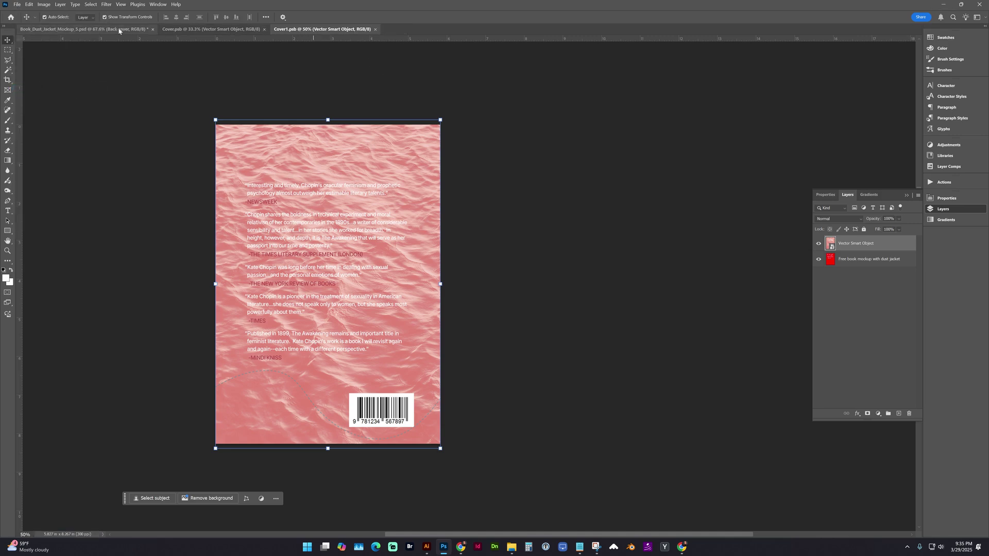
Step: In the mockup, select the Cover layer and open its smart object as Cover2.psb
{"action": "left_click", "coordinate": [99, 30]}
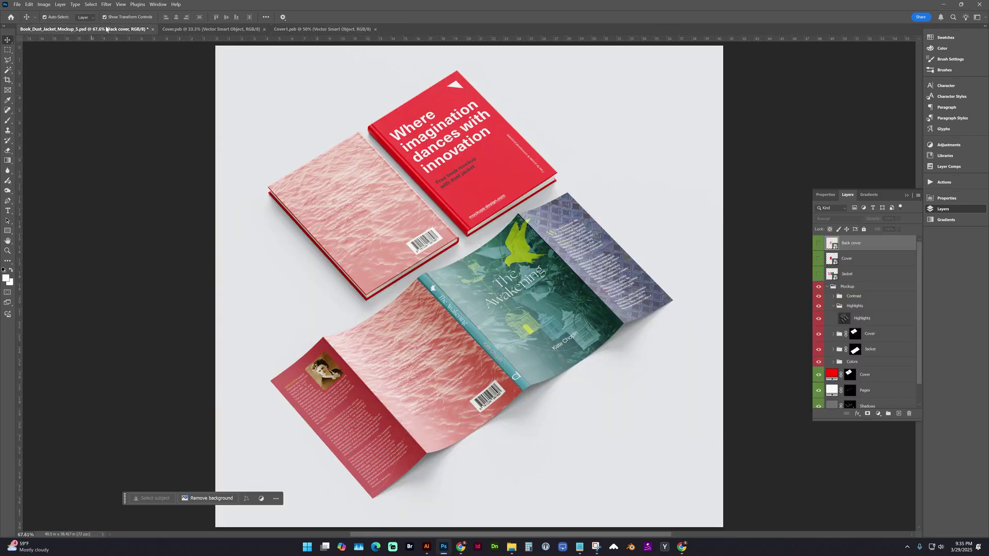
{"action": "left_click", "coordinate": [359, 221]}
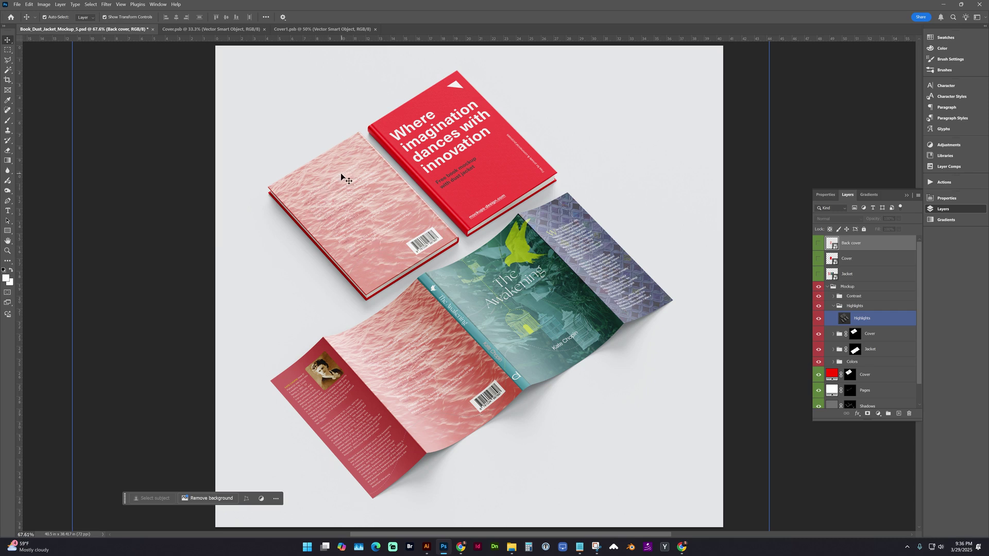
{"action": "left_click", "coordinate": [845, 260]}
{"action": "double_click", "coordinate": [831, 259]}
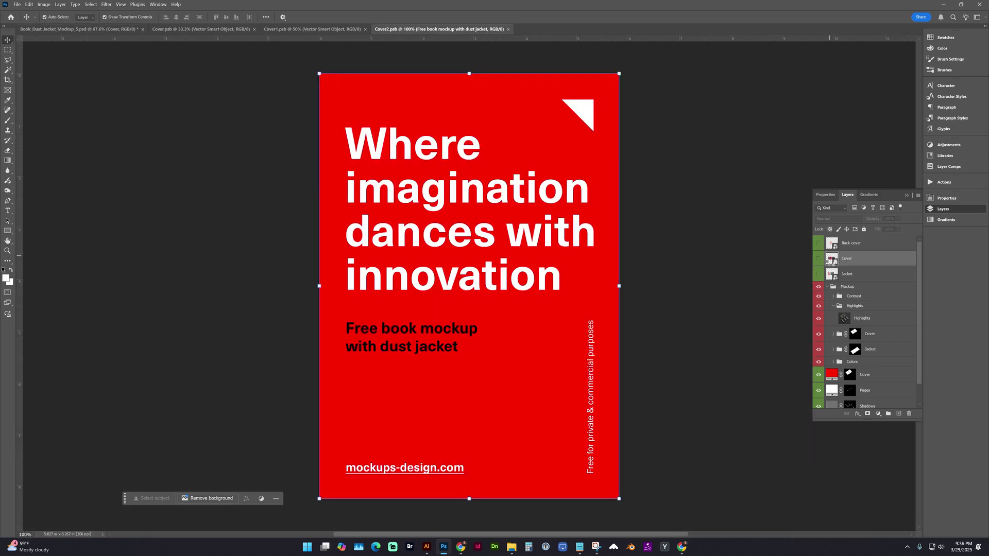
Step: Draw a rectangle over the front-cover panel and clip The Awakening front artwork to it
{"action": "left_click", "coordinate": [426, 547]}
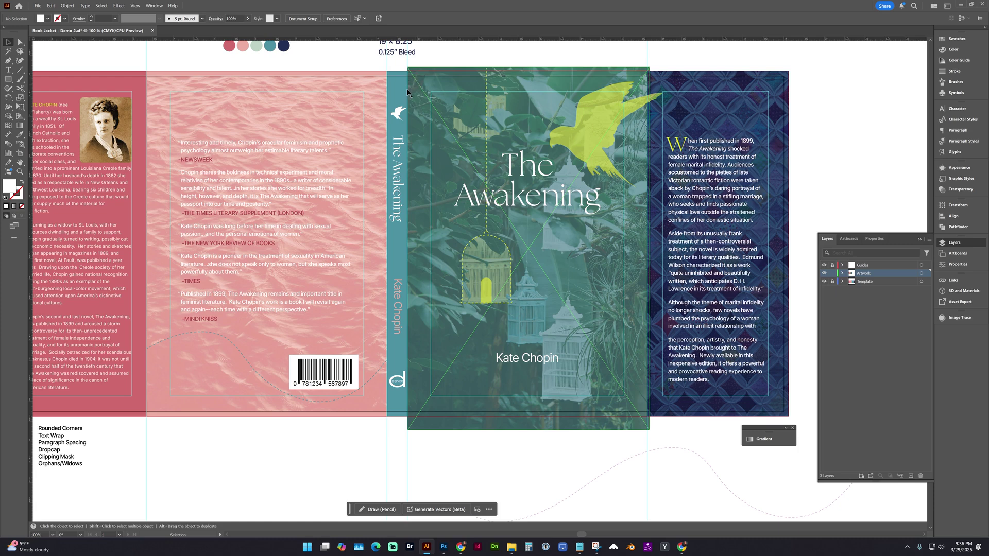
{"action": "left_click", "coordinate": [9, 79]}
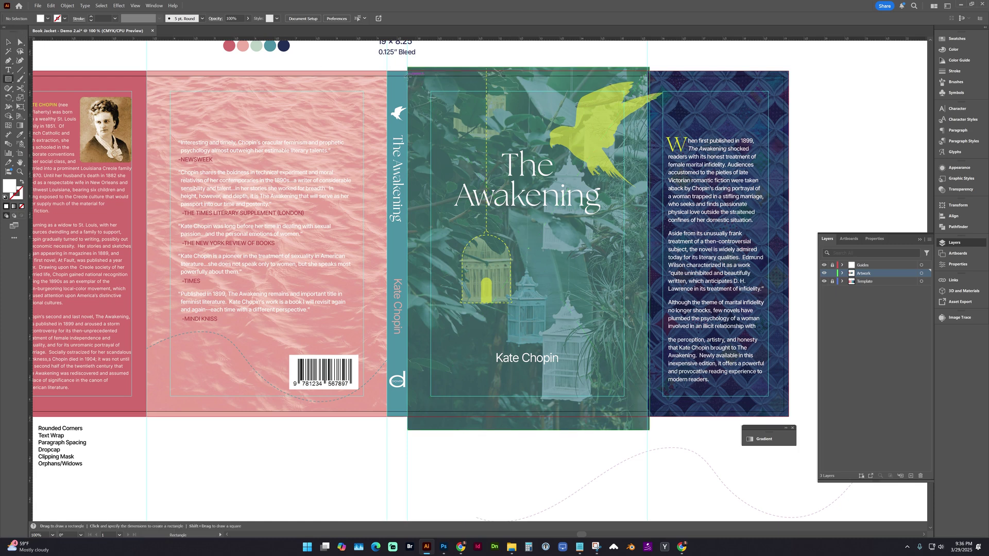
{"action": "left_click_drag", "start_coordinate": [408, 76], "coordinate": [648, 410]}
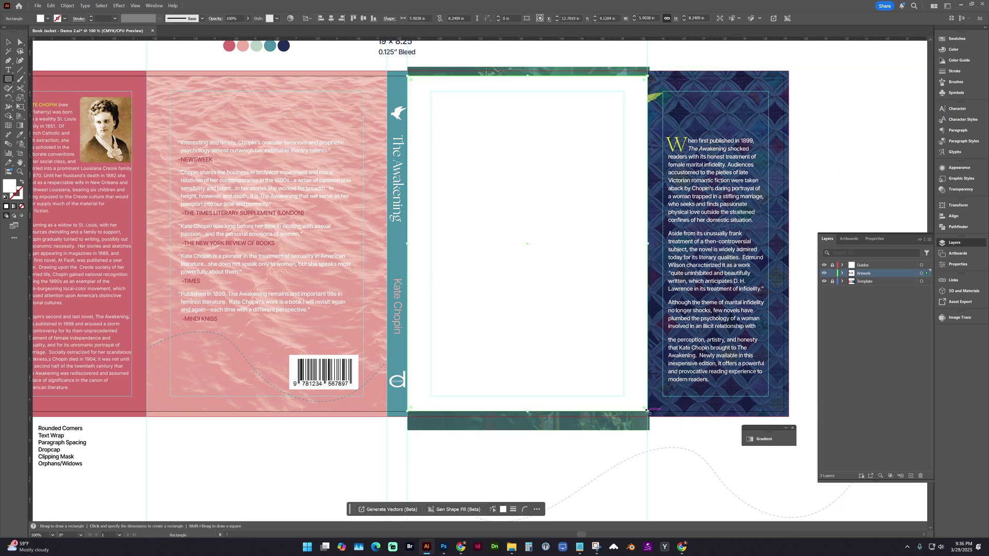
{"action": "key", "text": "v"}
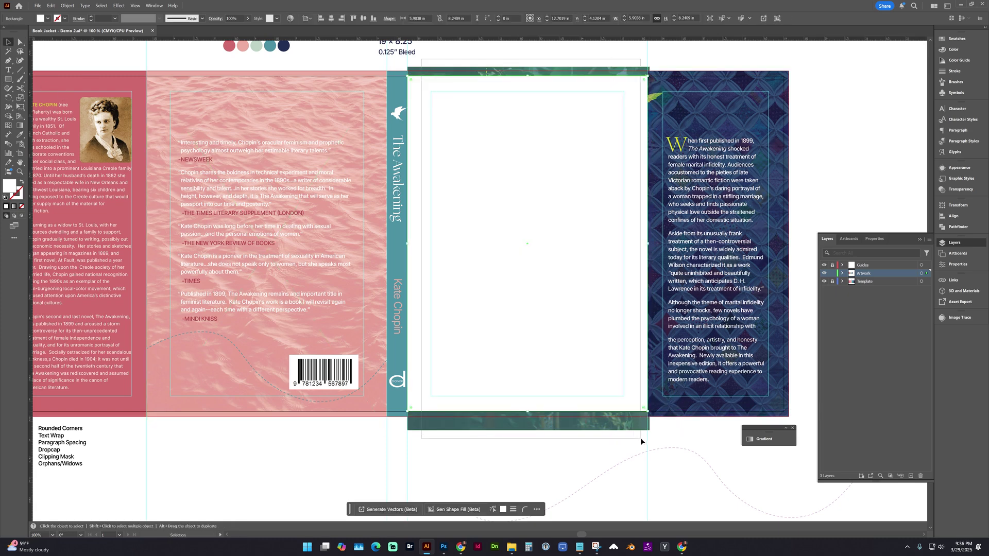
{"action": "left_click", "coordinate": [640, 439], "text": "shift"}
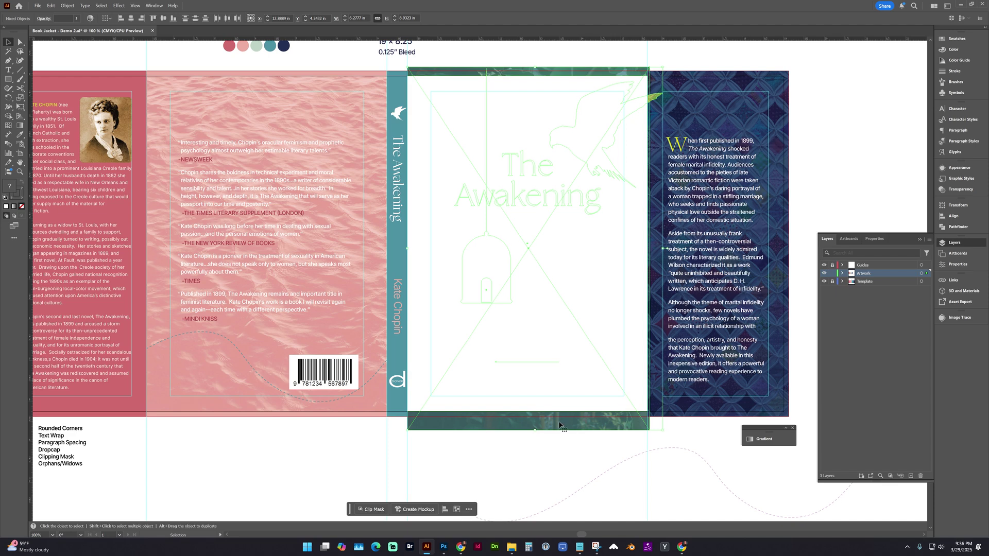
{"action": "left_click", "coordinate": [67, 6]}
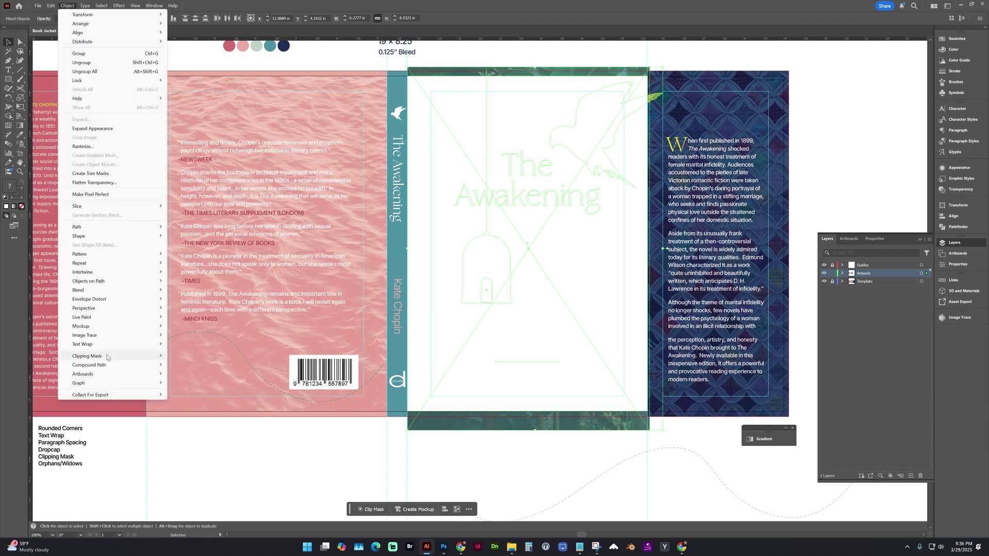
{"action": "mouse_move", "coordinate": [128, 359]}
{"action": "left_click", "coordinate": [185, 359]}
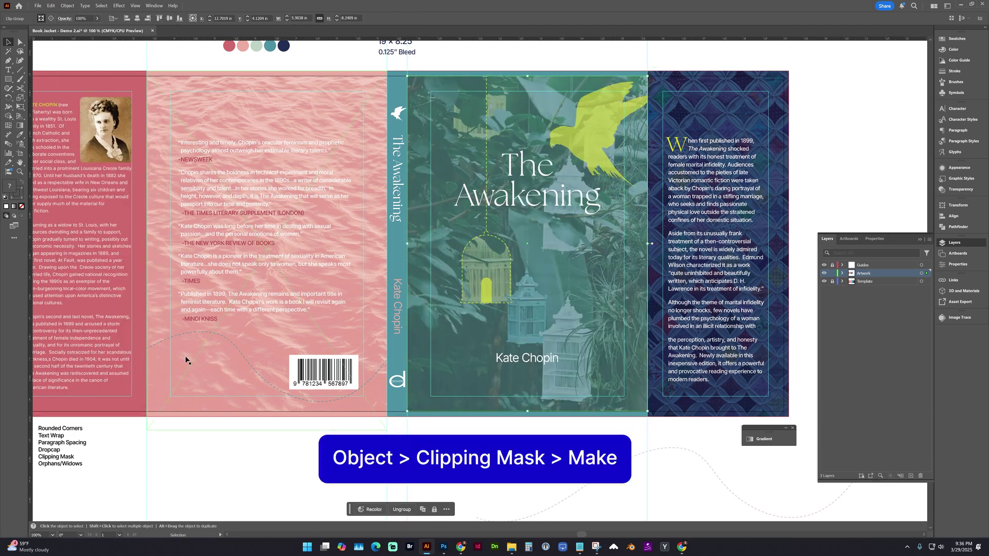
{"action": "key", "text": "a"}
Step: Paste The Awakening front cover into Cover2.psb as a smart object and save it
{"action": "left_click", "coordinate": [444, 547]}
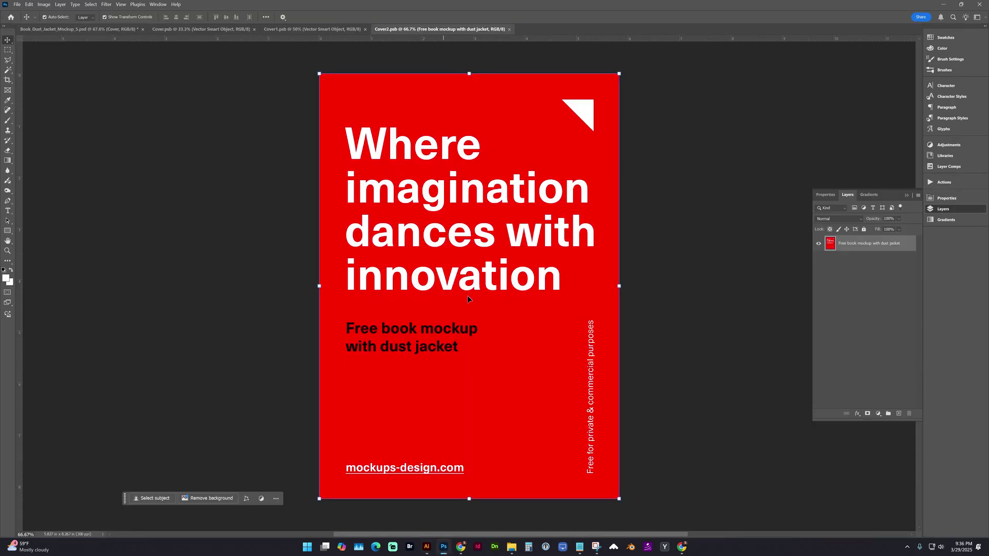
{"action": "key", "text": "ctrl+v"}
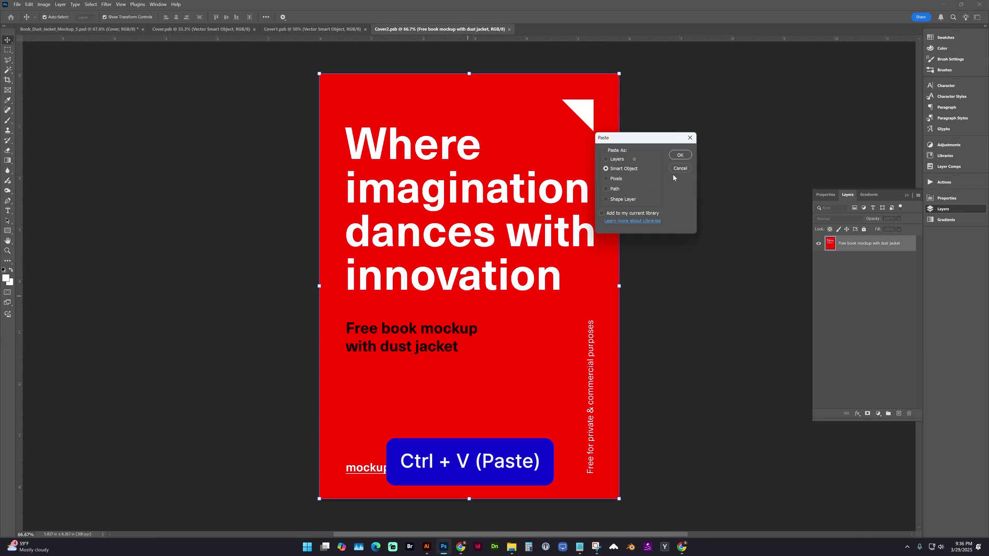
{"action": "left_click", "coordinate": [680, 154]}
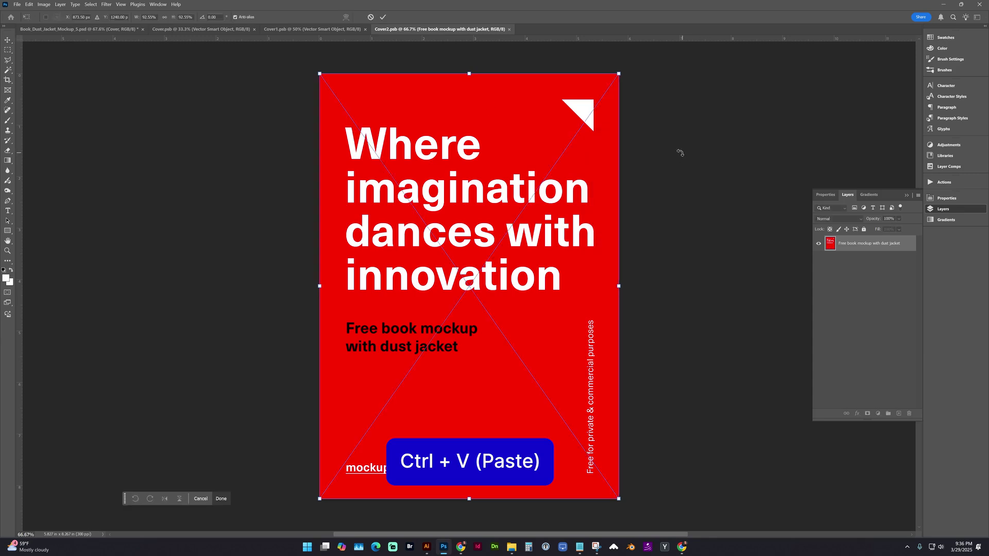
{"action": "left_click", "coordinate": [17, 5]}
{"action": "left_click", "coordinate": [33, 83]}
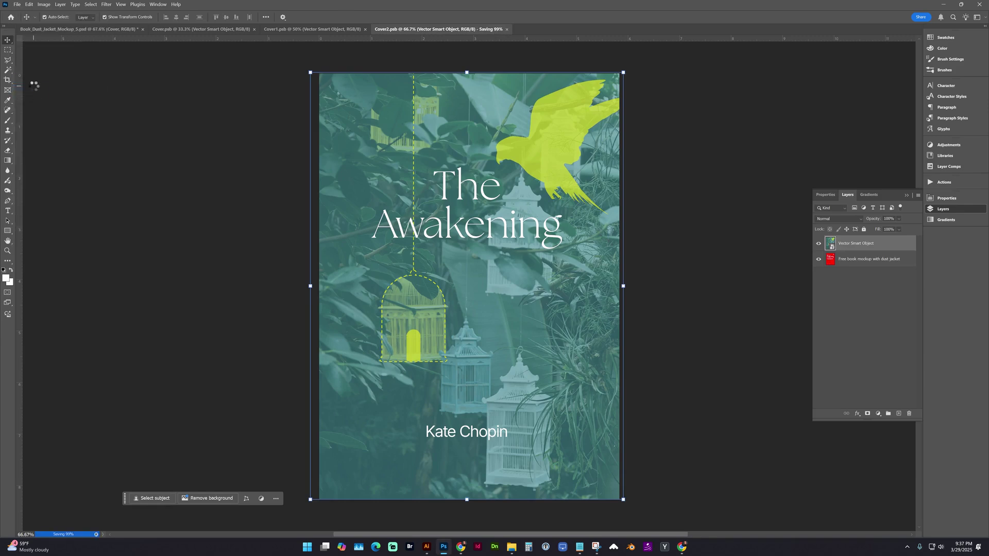
{"action": "left_click", "coordinate": [47, 29]}
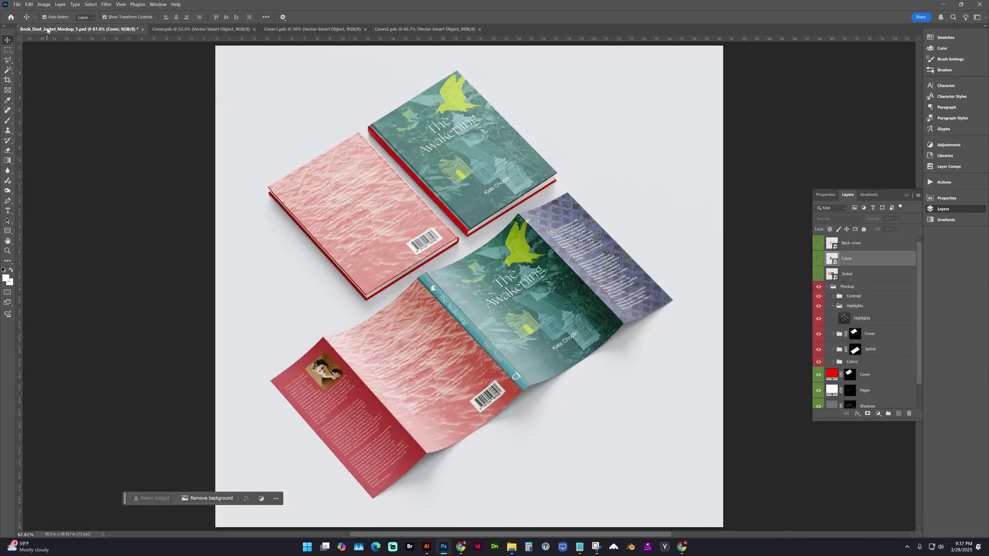
Step: Recolour the Cover fill layer from red to teal #466e6c sampled from the front cover
{"action": "left_click", "coordinate": [828, 376]}
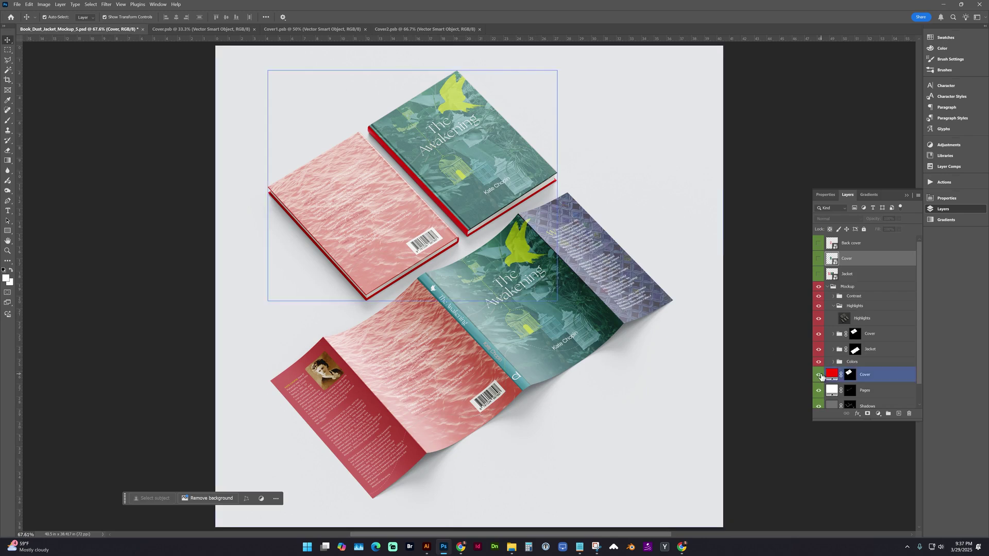
{"action": "scroll", "coordinate": [837, 380], "scroll_direction": "down", "scroll_amount": 1}
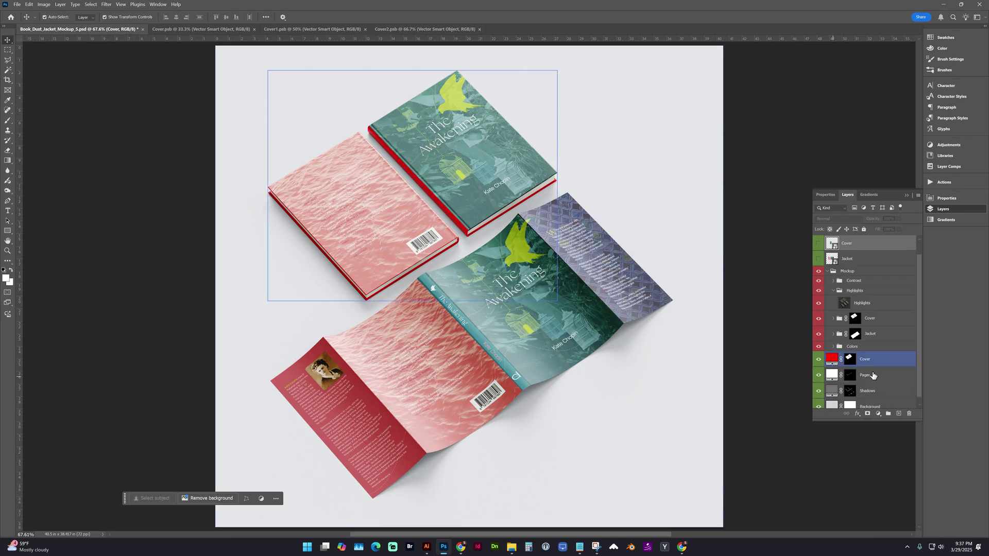
{"action": "left_click", "coordinate": [843, 373]}
{"action": "left_click", "coordinate": [834, 360]}
{"action": "left_click", "coordinate": [831, 361]}
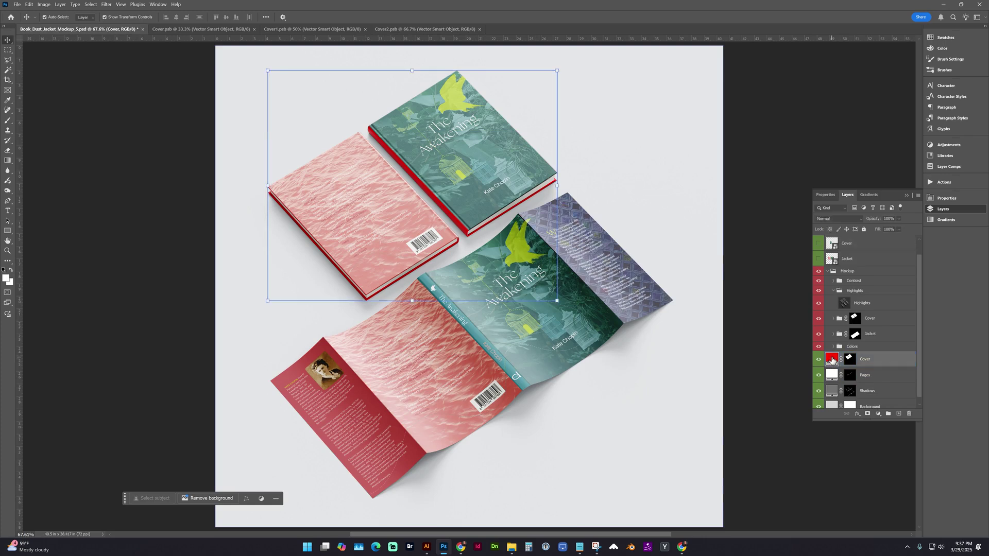
{"action": "double_click", "coordinate": [832, 360]}
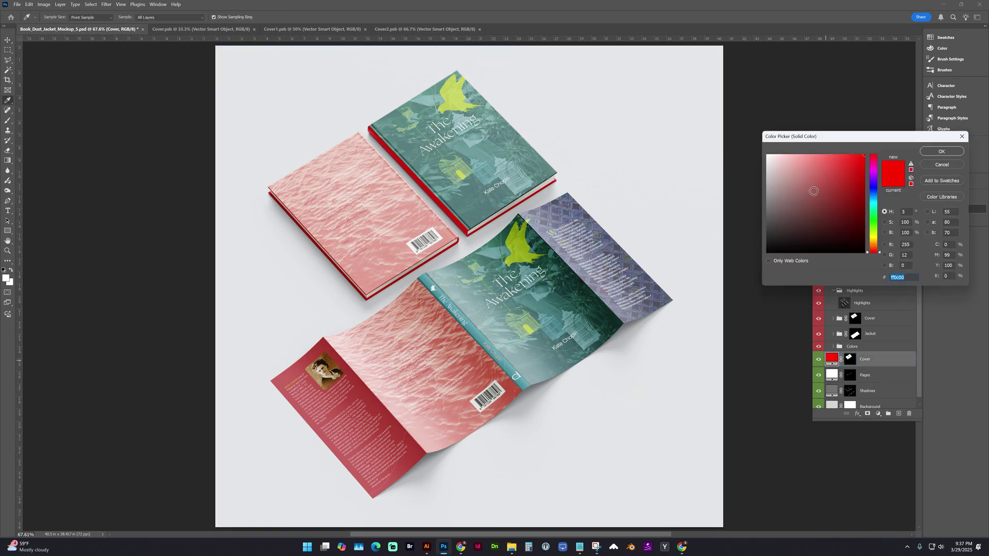
{"action": "left_click", "coordinate": [799, 231]}
{"action": "left_click_drag", "start_coordinate": [799, 231], "coordinate": [790, 218]}
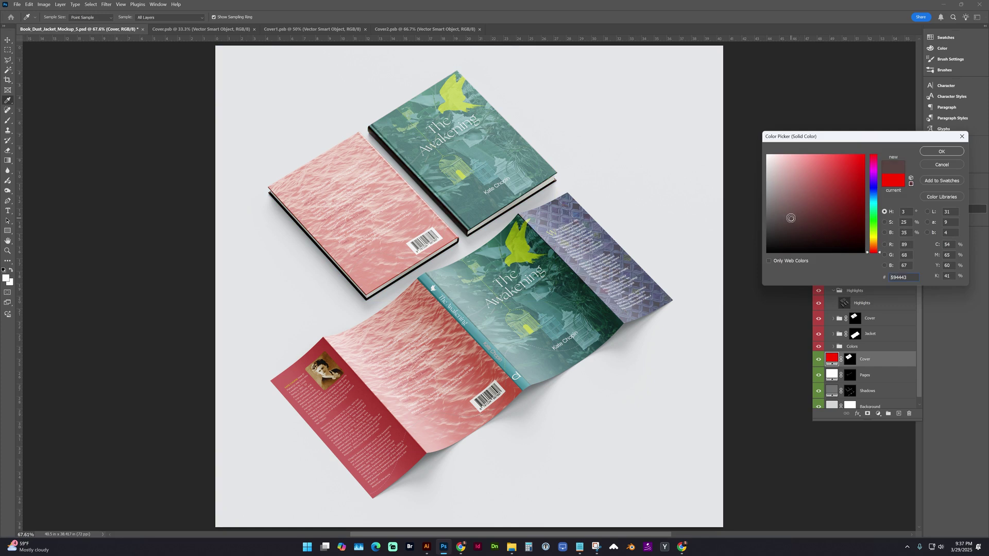
{"action": "left_click", "coordinate": [454, 201]}
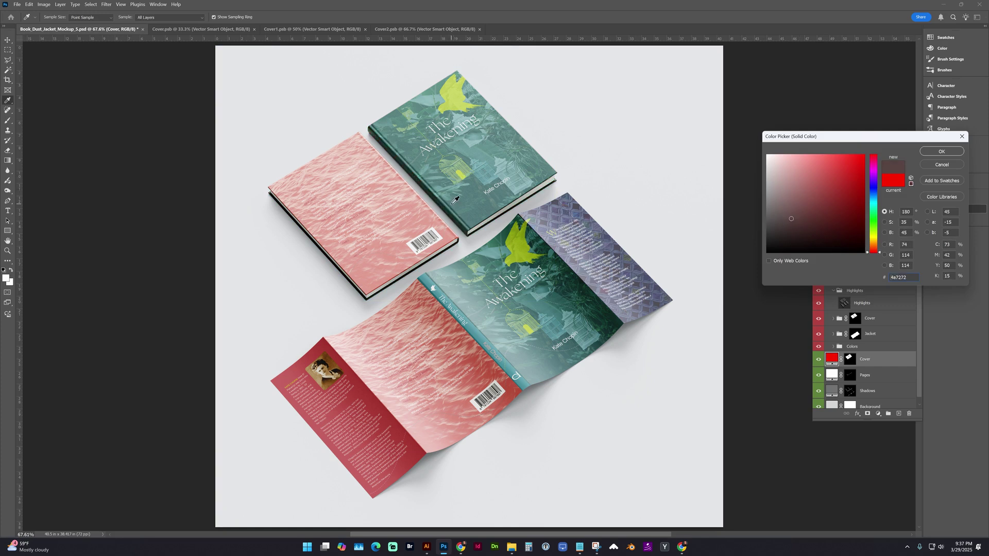
{"action": "left_click", "coordinate": [459, 201]}
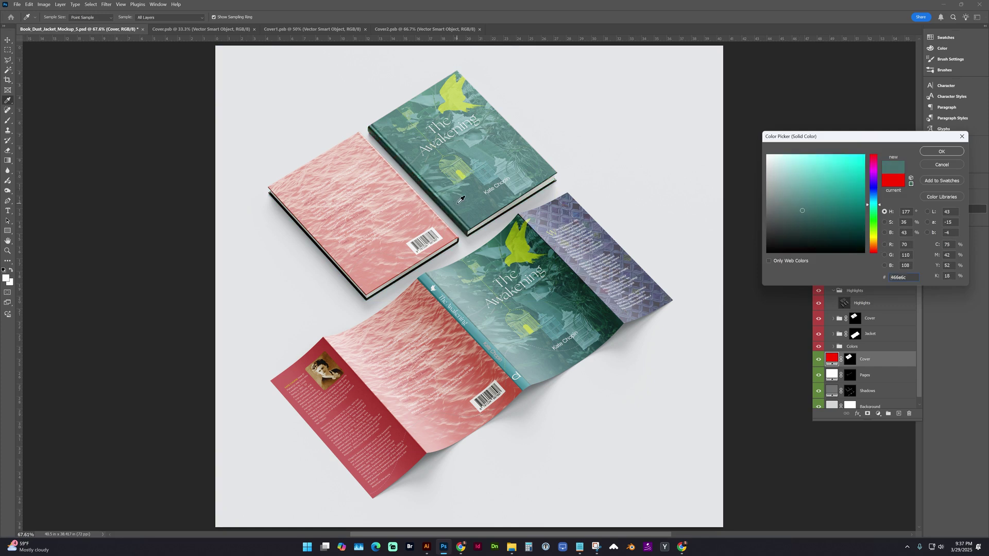
{"action": "key", "text": "Return"}
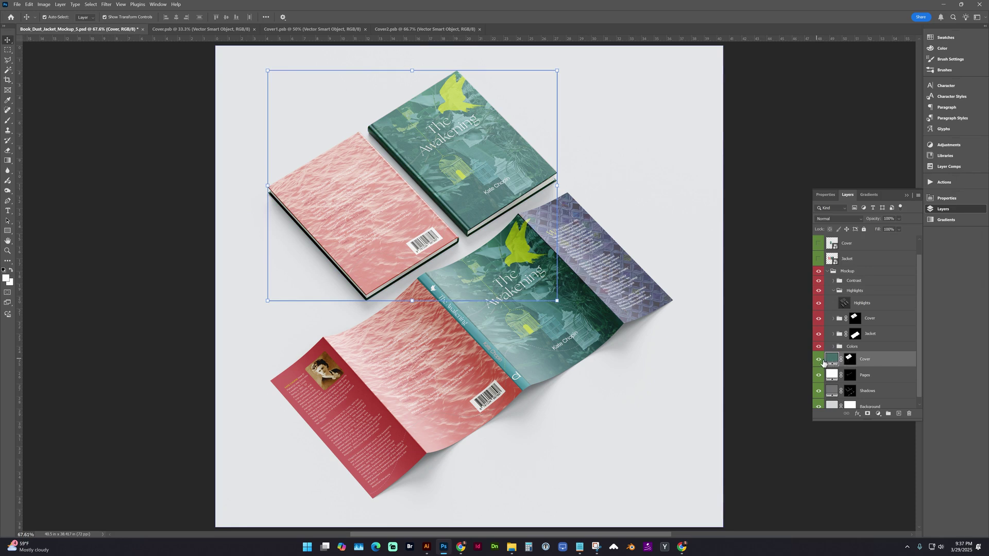
{"action": "left_click", "coordinate": [293, 193]}
Step: Switch to Cover.psb and open its Vector Smart Object layer in Illustrator
{"action": "left_click", "coordinate": [405, 294]}
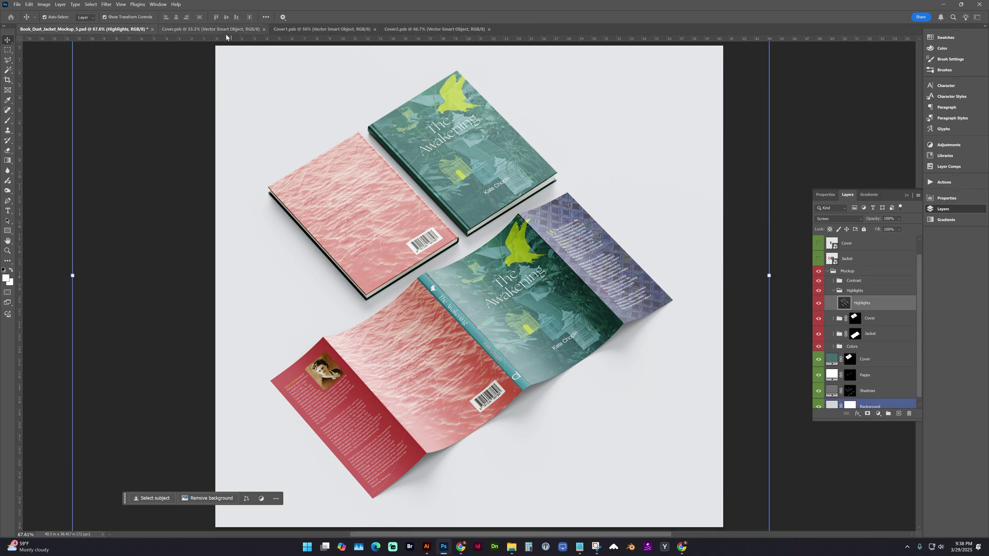
{"action": "left_click", "coordinate": [211, 29]}
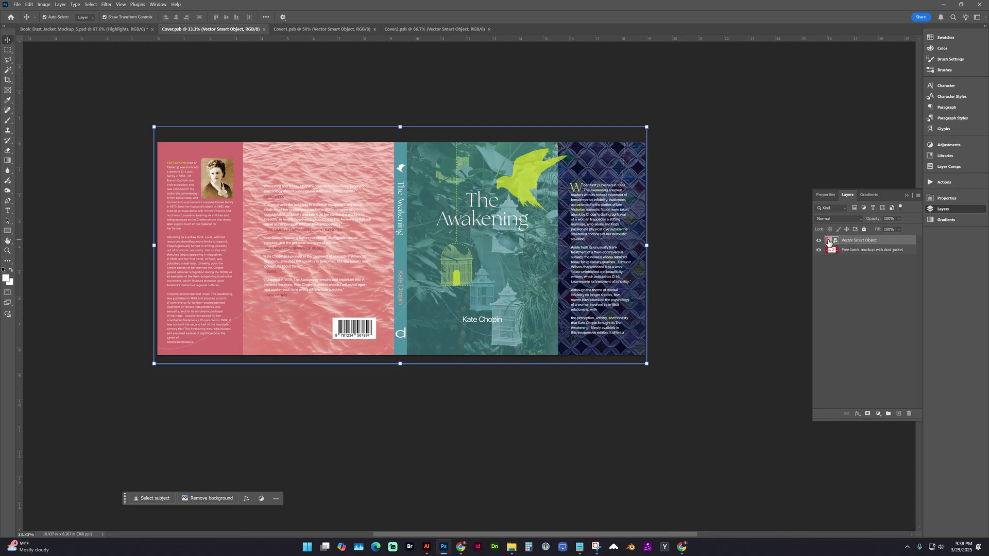
{"action": "double_click", "coordinate": [828, 241]}
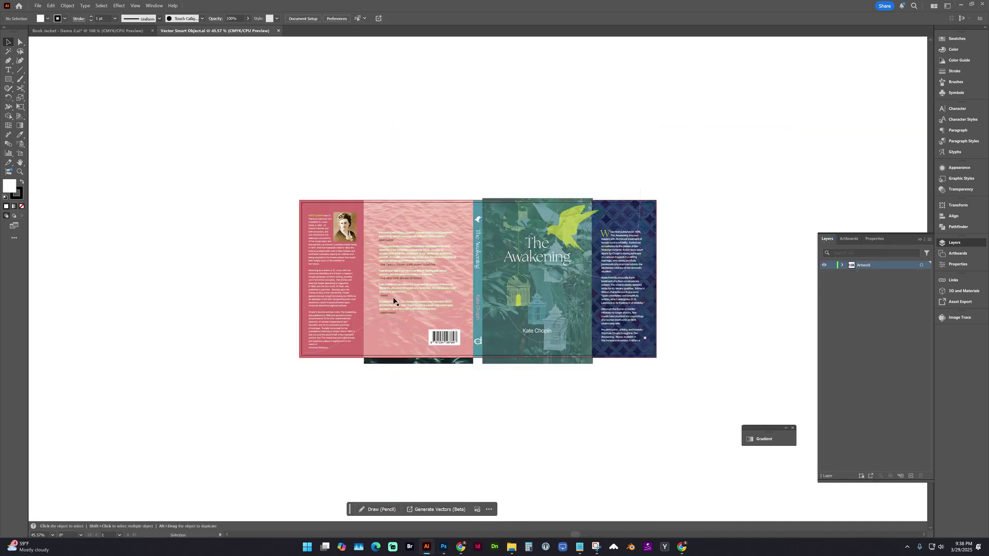
Step: Zoom in on the jacket, delete The Awakening title lettering, save, and return to Photoshop
{"action": "key", "text": "z"}
{"action": "left_click_drag", "start_coordinate": [299, 199], "coordinate": [674, 377]}
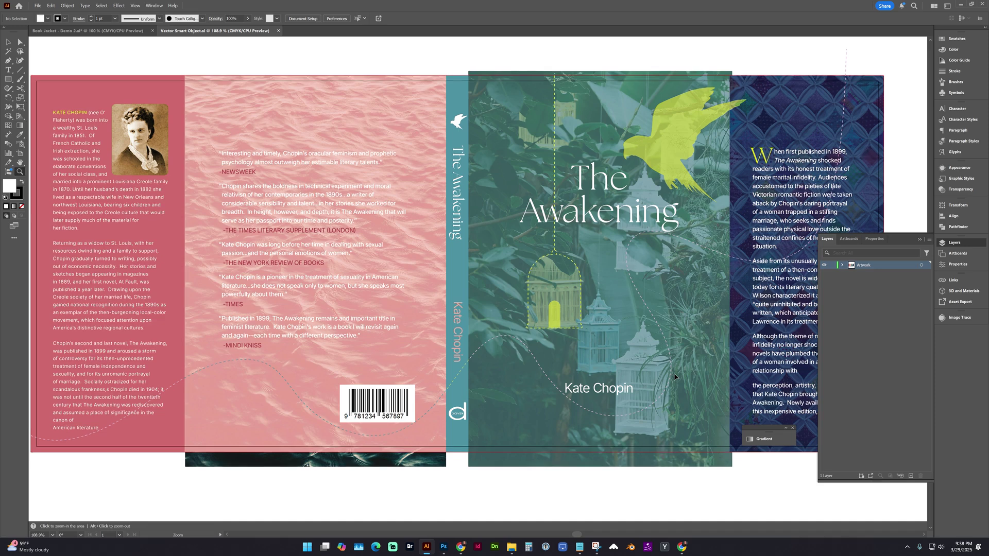
{"action": "key", "text": "v"}
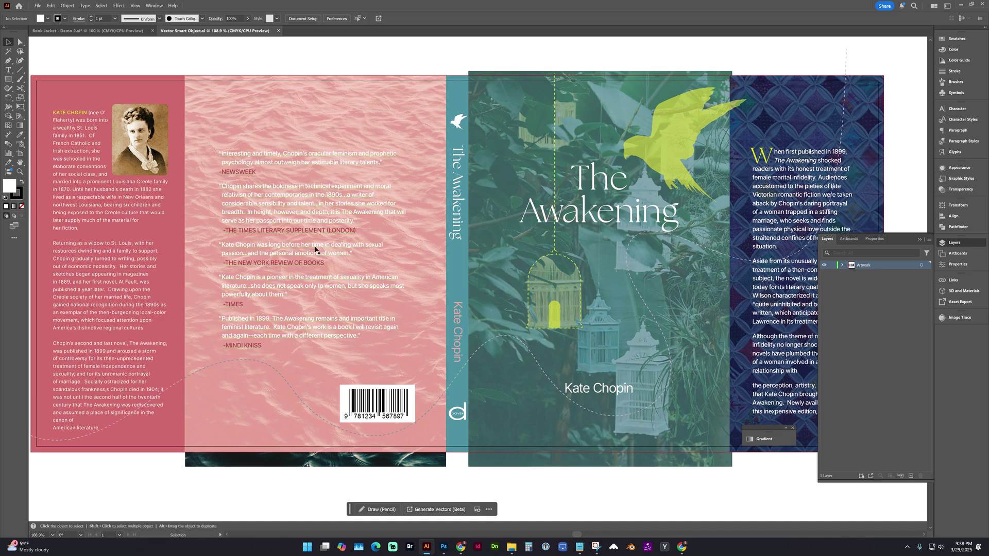
{"action": "left_click", "coordinate": [576, 221]}
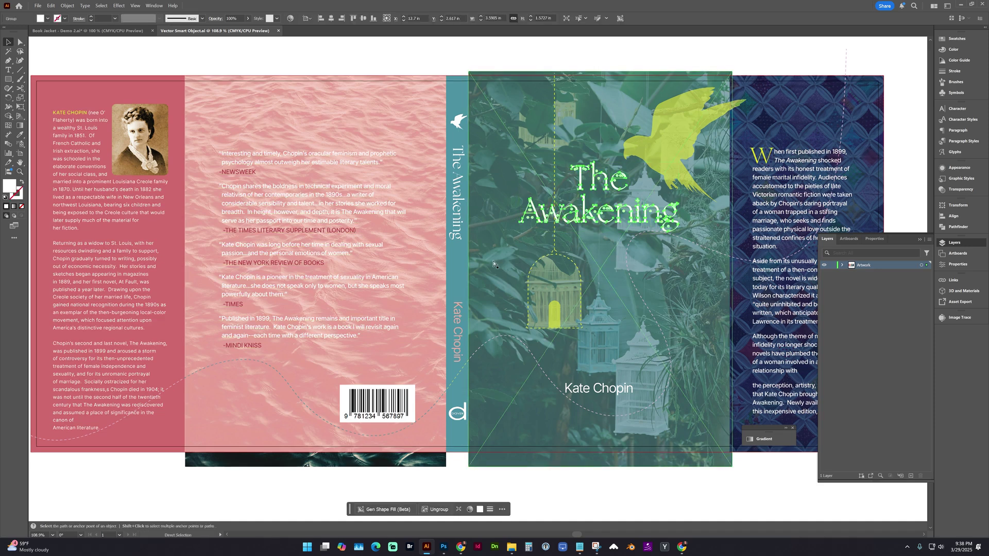
{"action": "key", "text": "ctrl+shift+o"}
{"action": "key", "text": "Delete"}
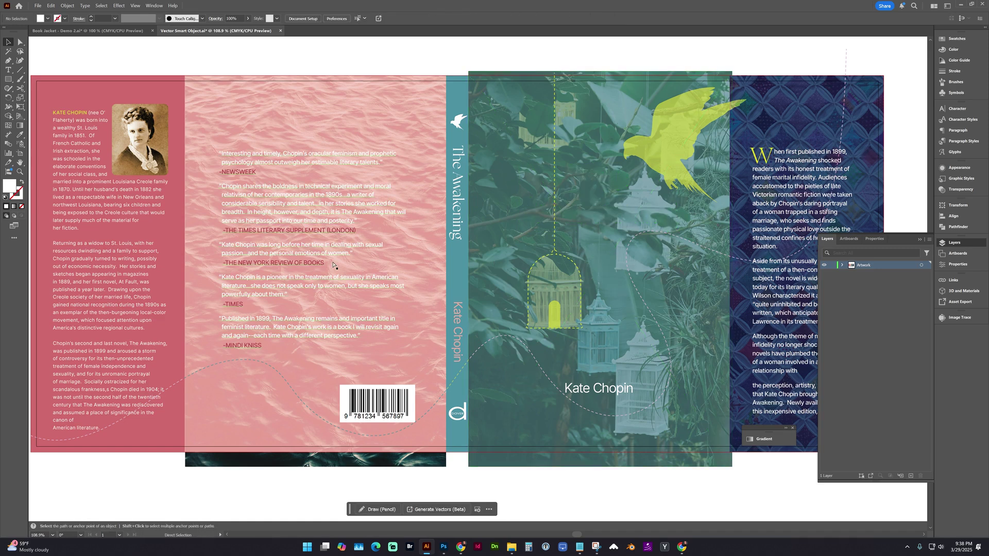
{"action": "key", "text": "ctrl+s"}
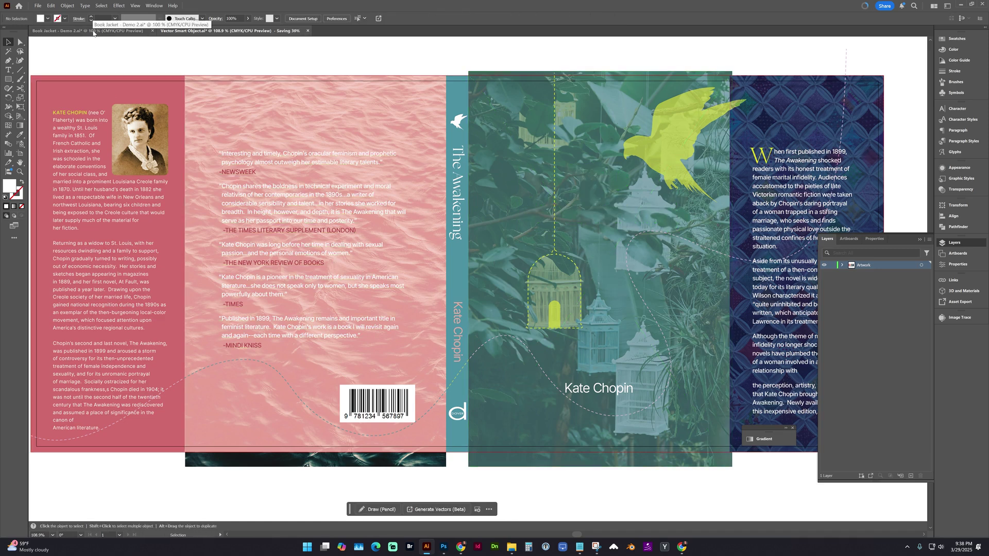
{"action": "key", "text": "alt+Tab"}
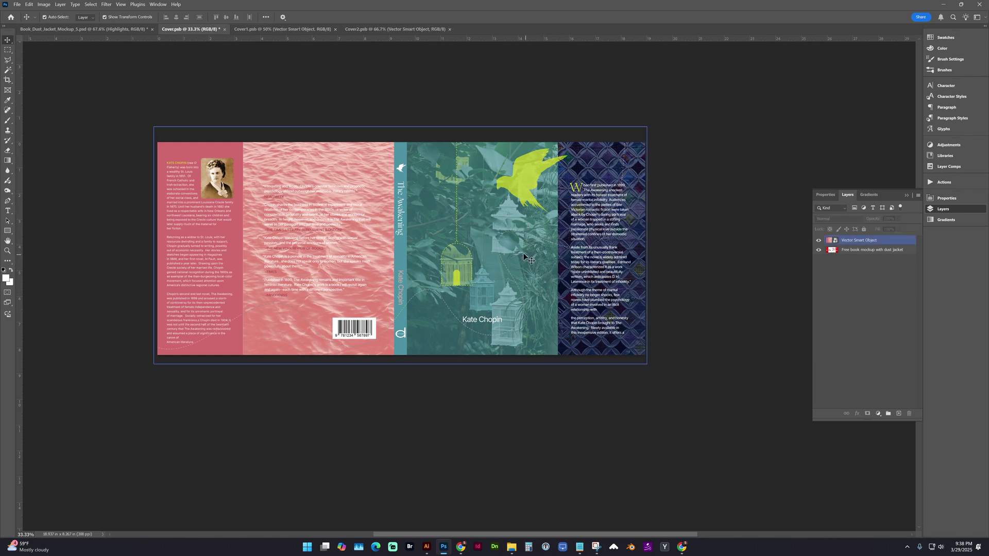
{"action": "key", "text": "ctrl+plus"}
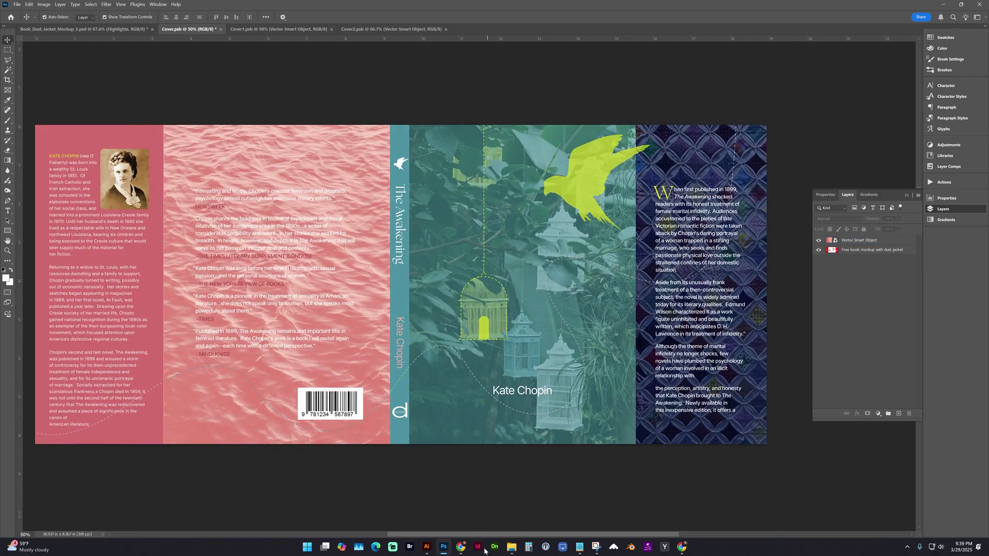
{"action": "mouse_move", "coordinate": [427, 550]}
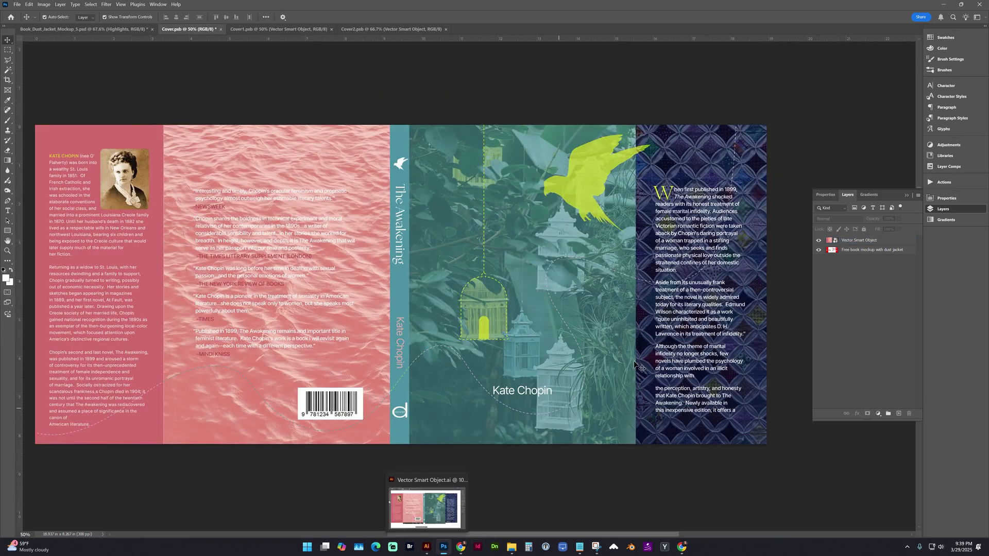
Step: Paste The Awakening title back onto the smart-object front cover, save it, and return to Photoshop
{"action": "left_click", "coordinate": [427, 547]}
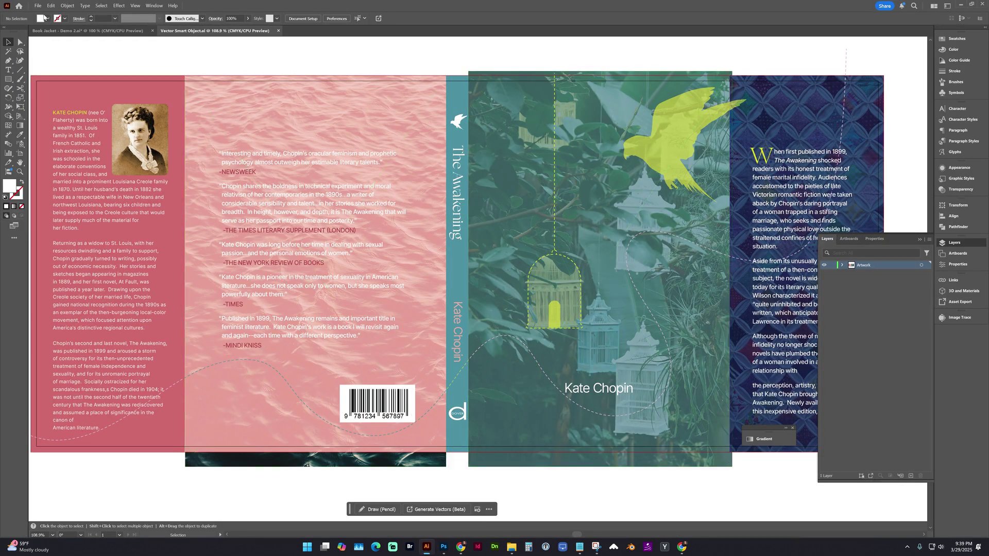
{"action": "left_click", "coordinate": [88, 31]}
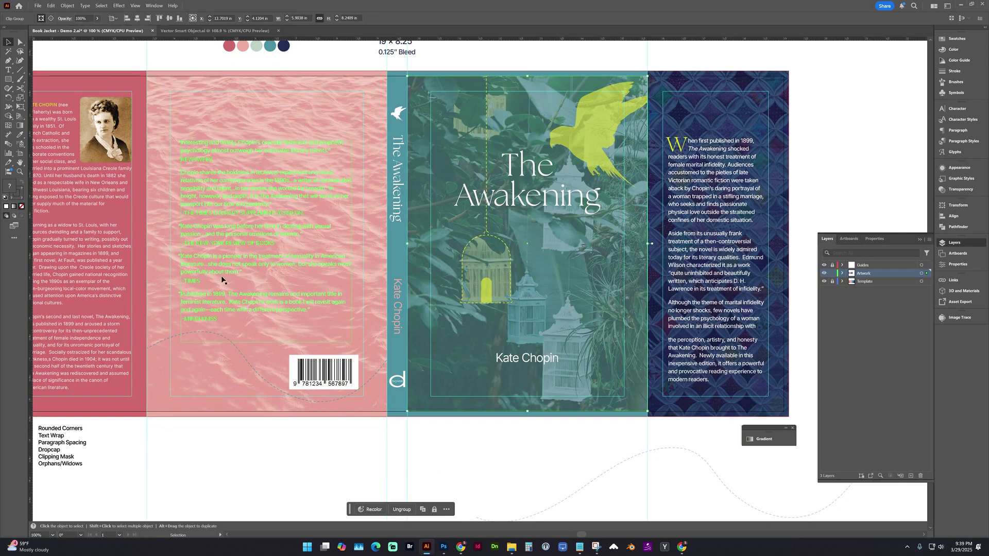
{"action": "key", "text": "ctrl+Tab"}
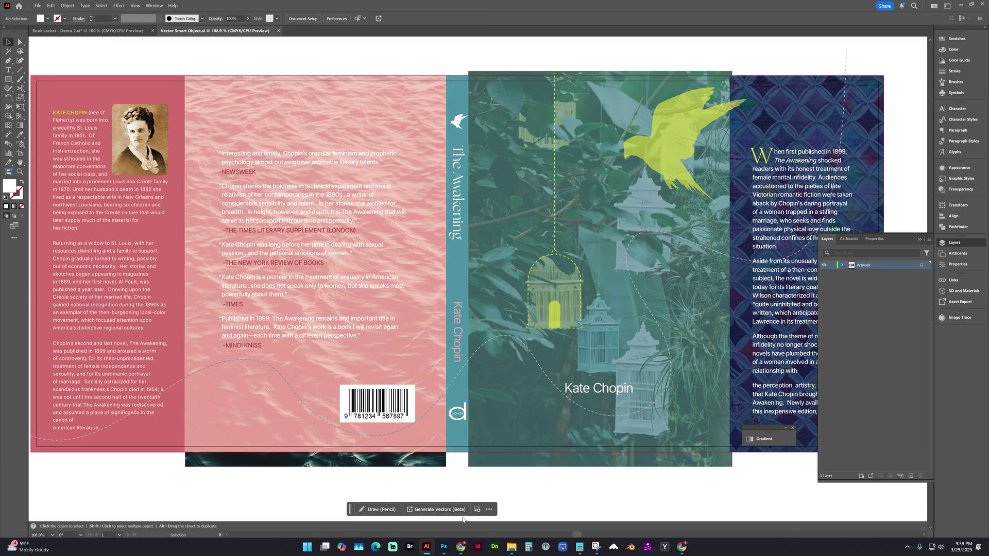
{"action": "key", "text": "ctrl+f"}
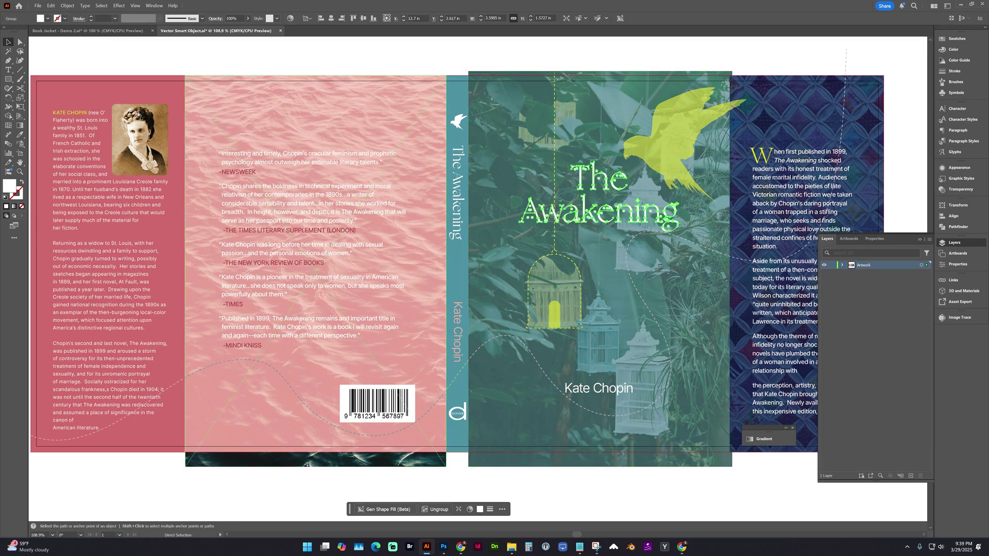
{"action": "key", "text": "ctrl+s"}
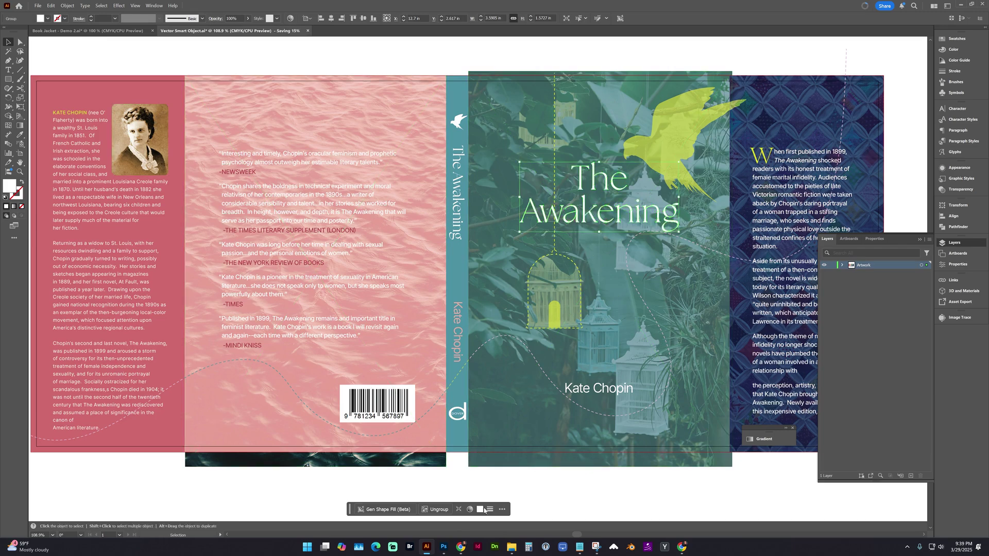
{"action": "left_click", "coordinate": [444, 547]}
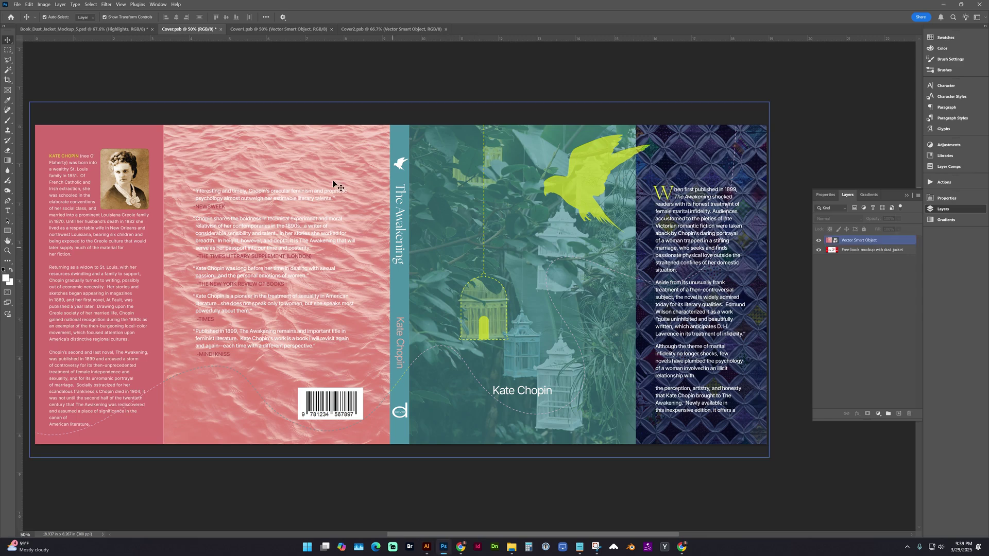
Step: Save Cover.psb and close the Cover.psb, Cover1.psb and Cover2.psb documents
{"action": "key", "text": "ctrl+s"}
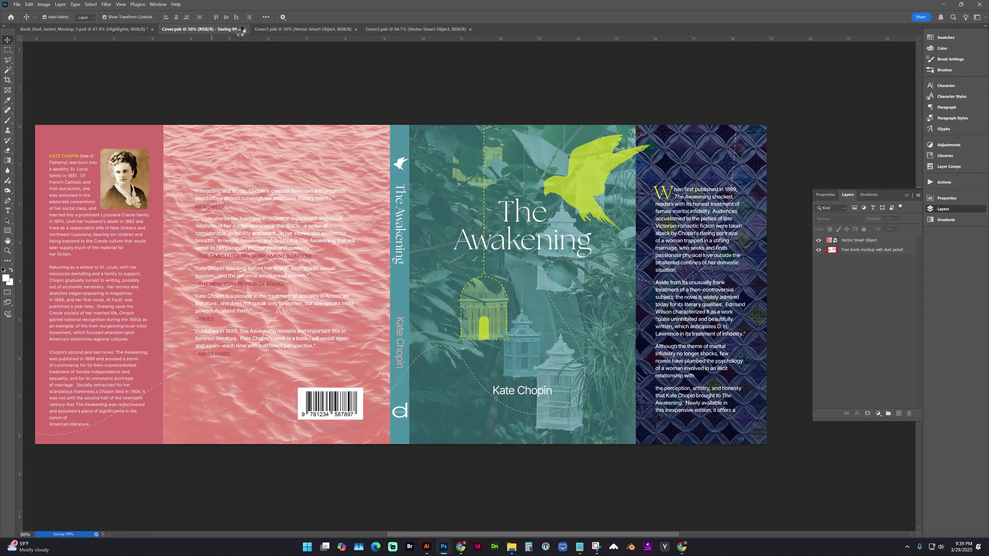
{"action": "left_click", "coordinate": [218, 30]}
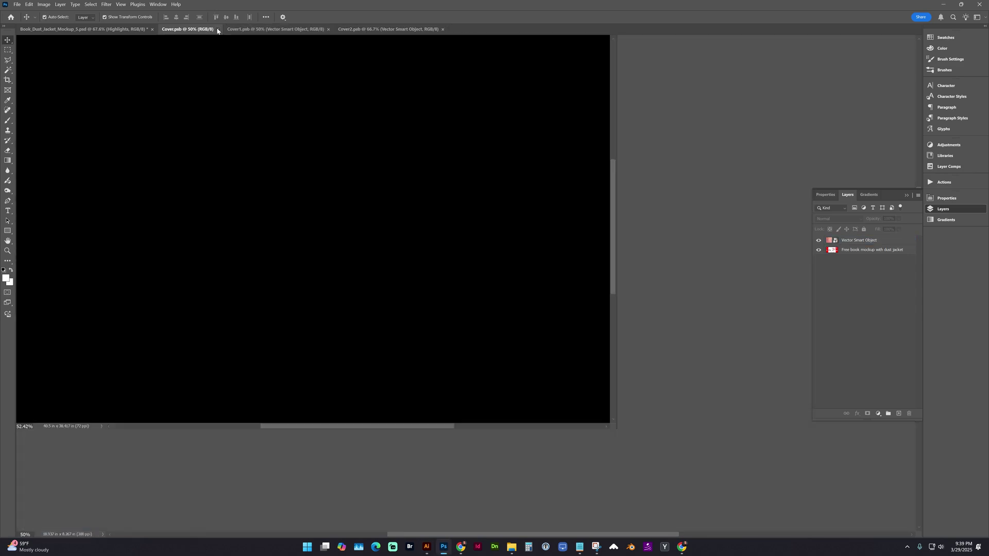
{"action": "left_click", "coordinate": [263, 29]}
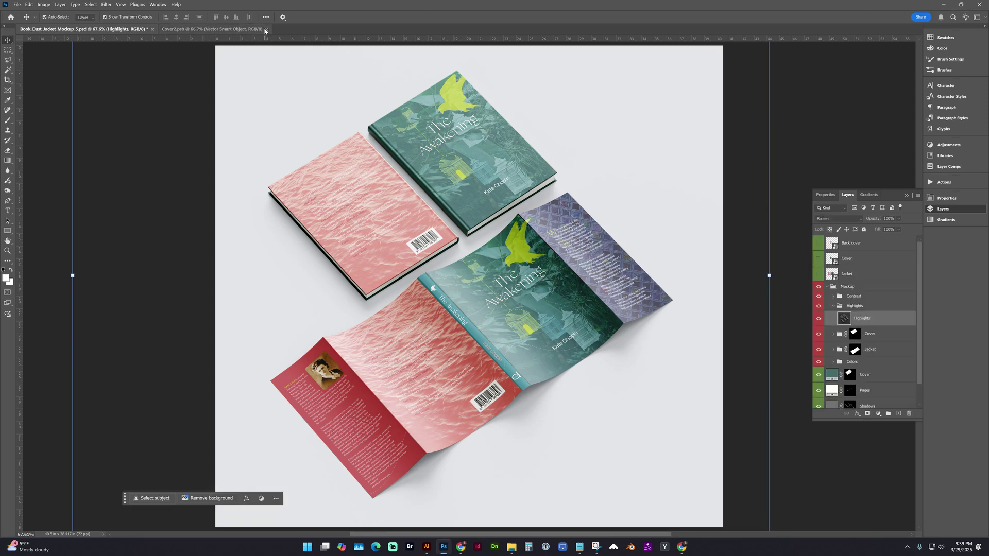
{"action": "left_click", "coordinate": [265, 29]}
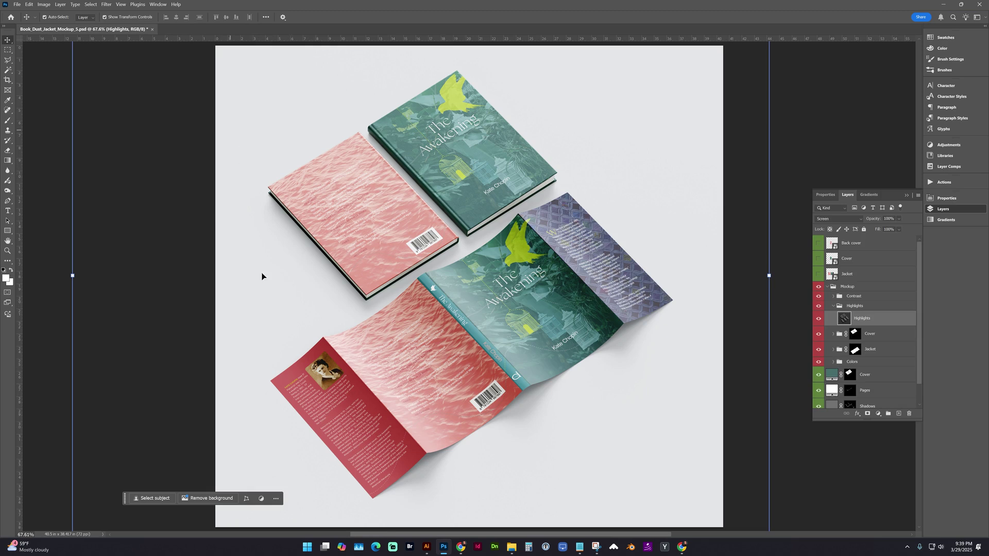
{"action": "left_click", "coordinate": [16, 5]}
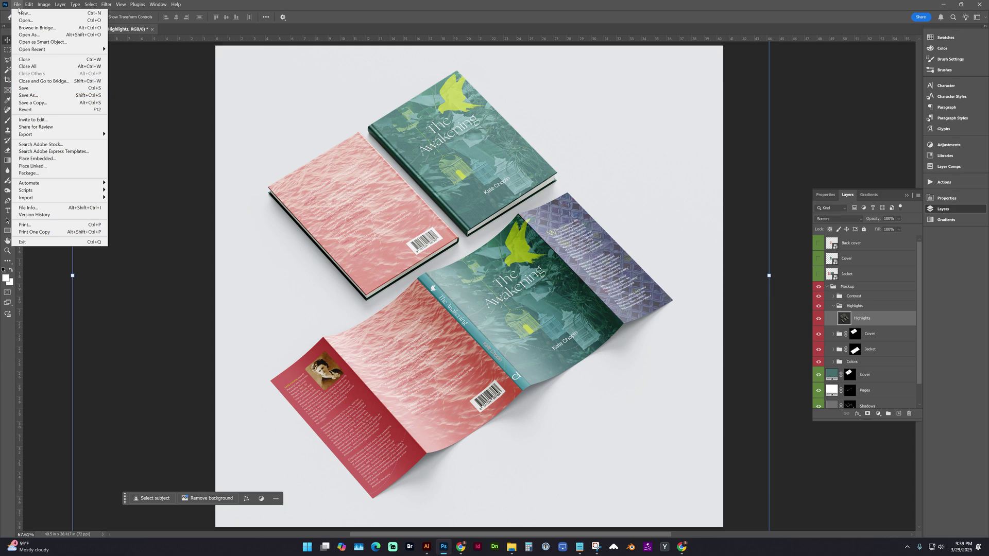
Step: Save the mockup as a Book_Dust_Jacket_Mockup_5 JPEG in Downloads at Quality 11 (Maximum)
{"action": "left_click", "coordinate": [29, 96]}
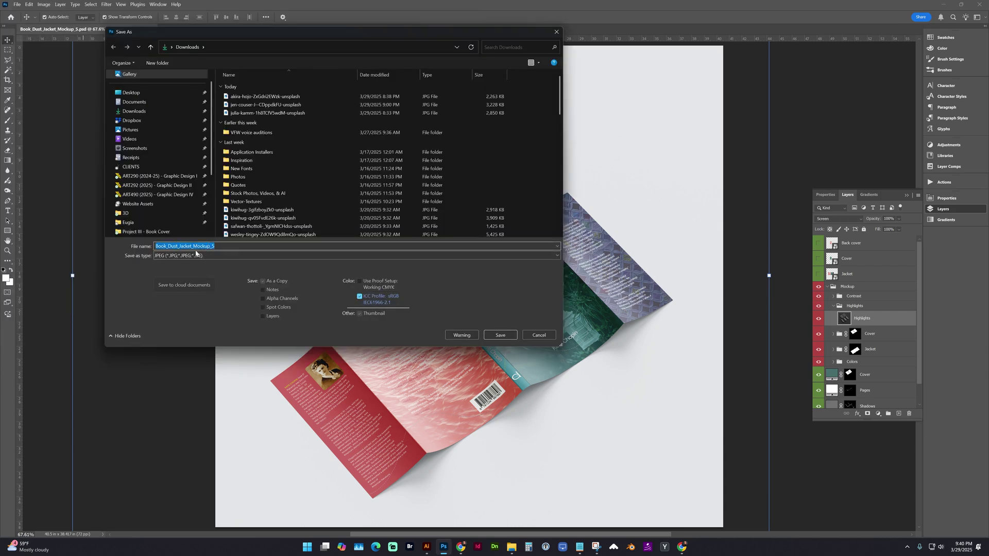
{"action": "left_click", "coordinate": [242, 255]}
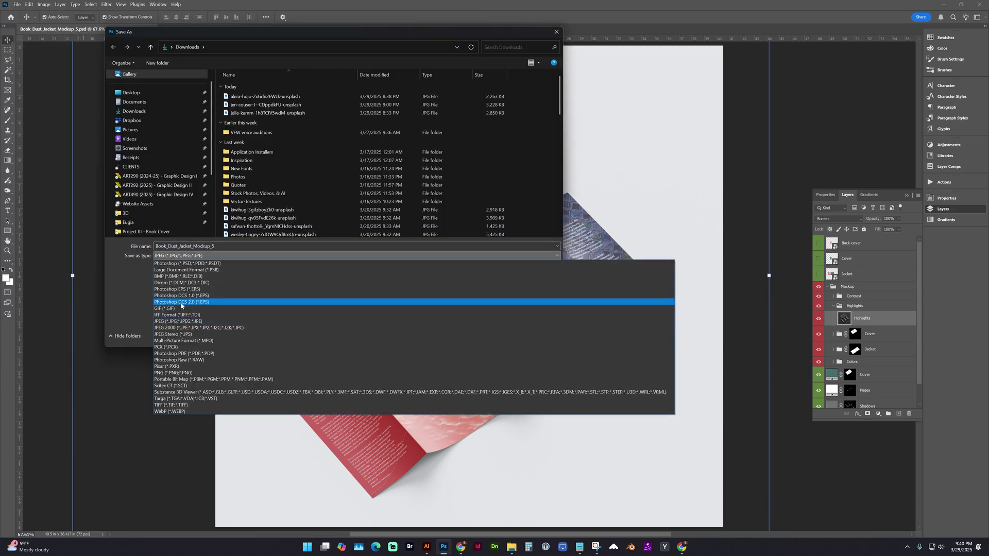
{"action": "left_click", "coordinate": [309, 322]}
{"action": "left_click", "coordinate": [500, 336]}
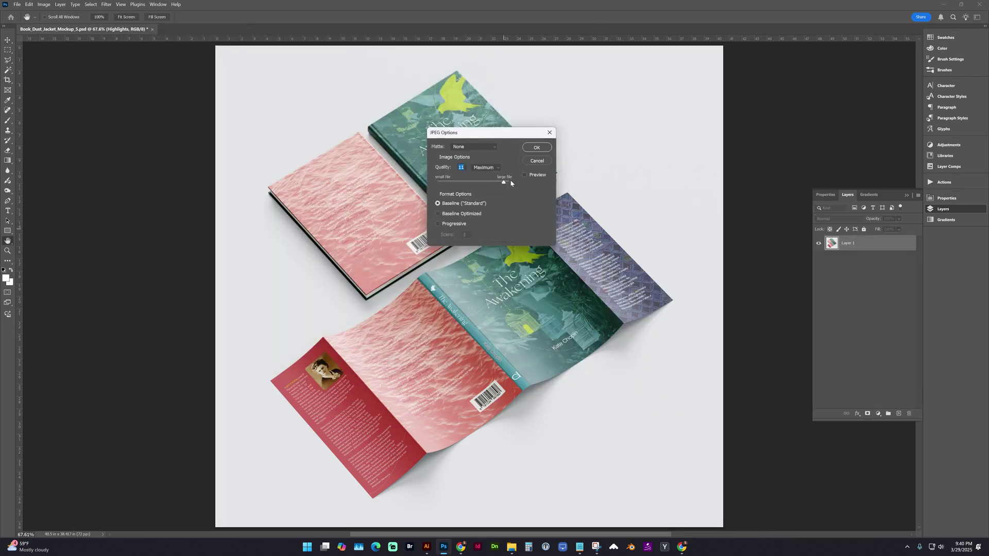
{"action": "left_click", "coordinate": [533, 149]}
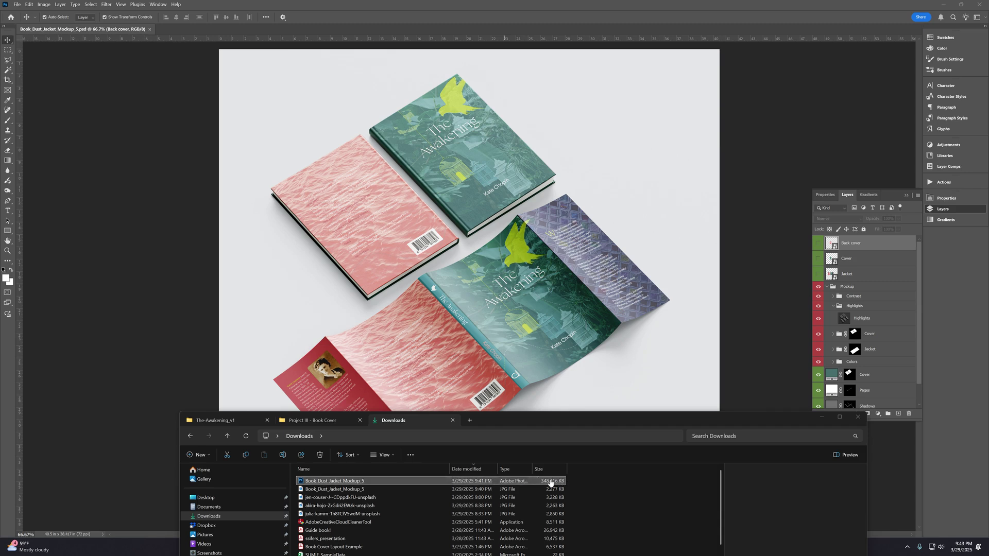
Step: After noting the PSD's 348,116 KB size in Downloads, bring Photoshop back to the front
{"action": "left_click", "coordinate": [834, 289]}
Step: Open the Jacket smart object's contents and rasterize its artwork layer
{"action": "left_click", "coordinate": [829, 274]}
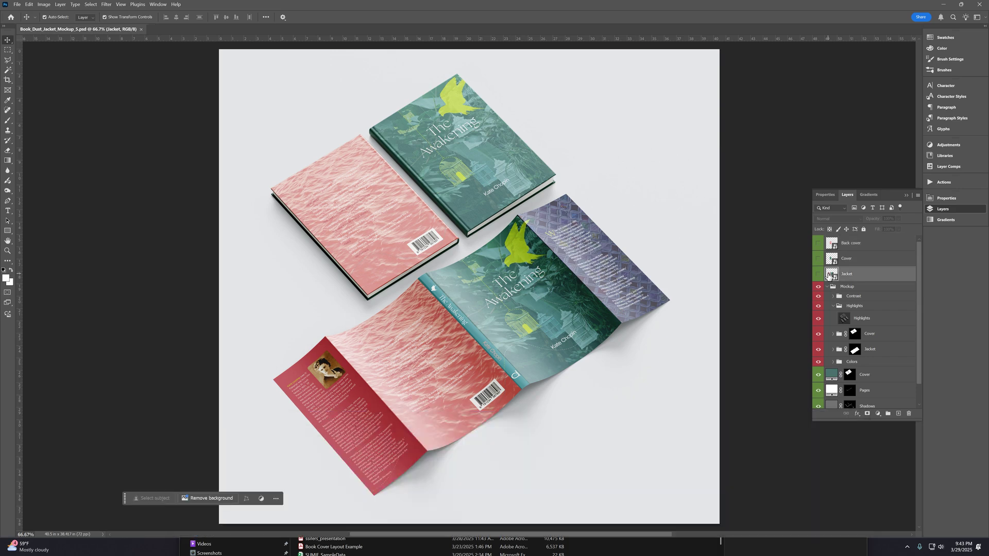
{"action": "double_click", "coordinate": [829, 274]}
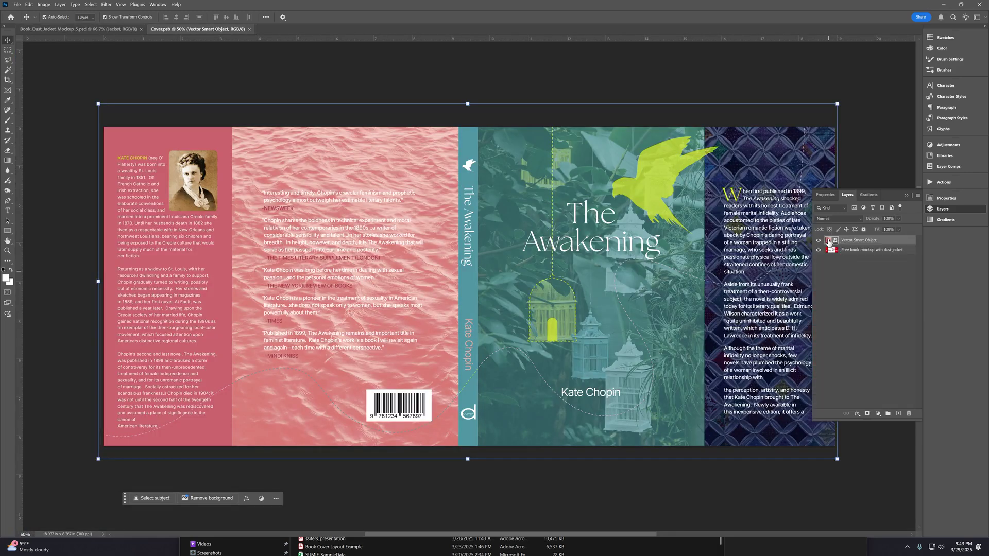
{"action": "right_click", "coordinate": [828, 242]}
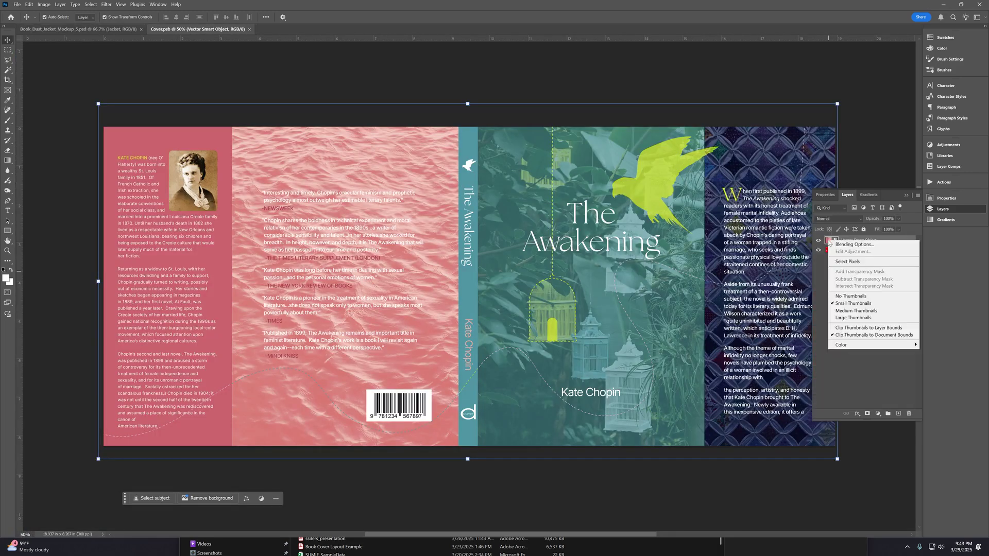
{"action": "key", "text": "Escape"}
{"action": "right_click", "coordinate": [881, 244]}
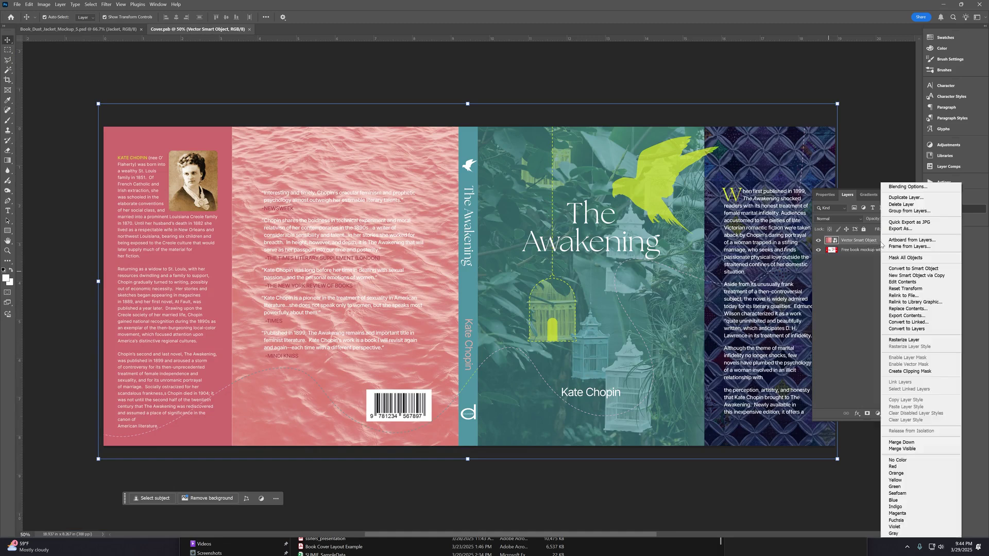
{"action": "left_click", "coordinate": [903, 339]}
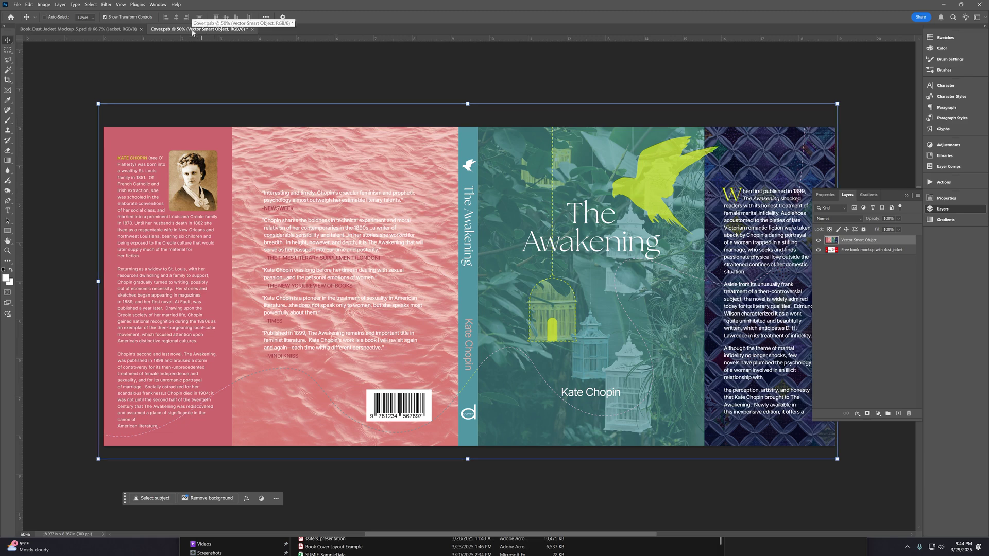
Step: Save the rasterized contents, close the tab, and resave the Book_Dust_Jacket_Mockup_5.psd mockup
{"action": "left_click", "coordinate": [17, 4]}
{"action": "left_click", "coordinate": [23, 88]}
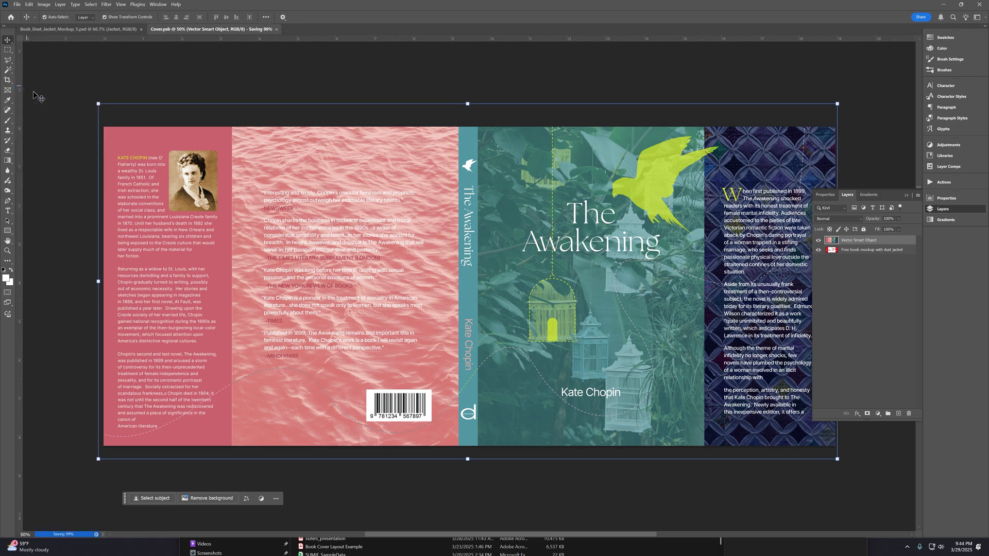
{"action": "left_click", "coordinate": [252, 29]}
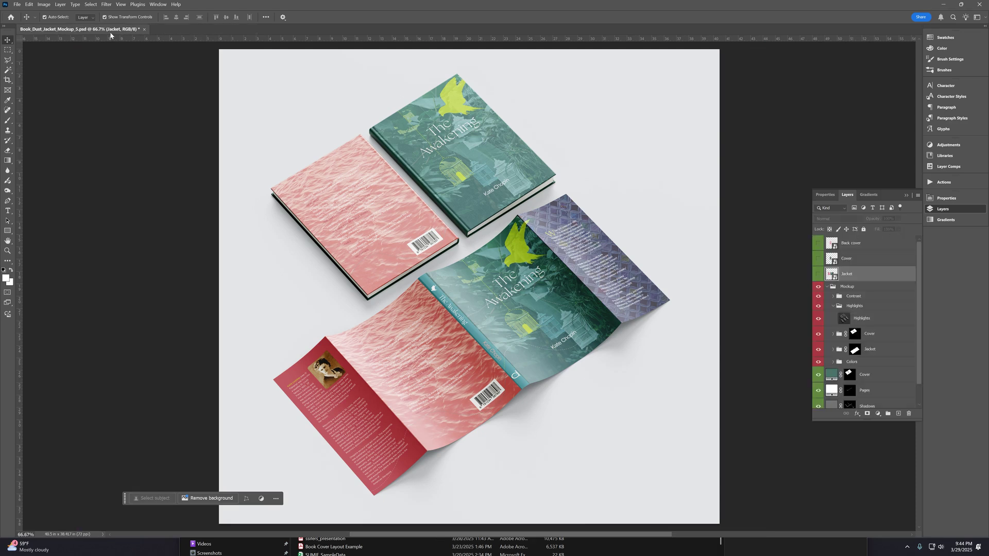
{"action": "key", "text": "ctrl"}
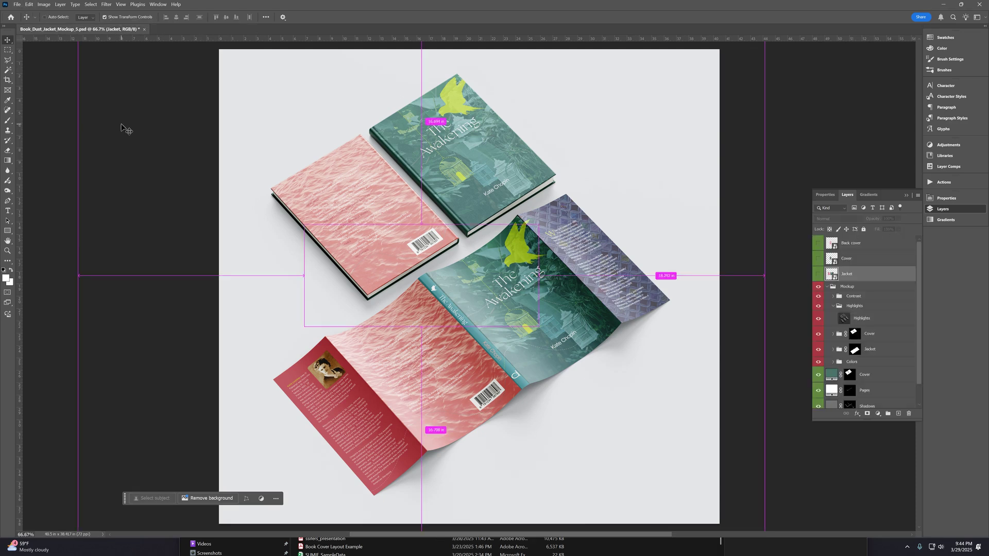
{"action": "key", "text": "ctrl+s"}
{"action": "left_click", "coordinate": [610, 333]}
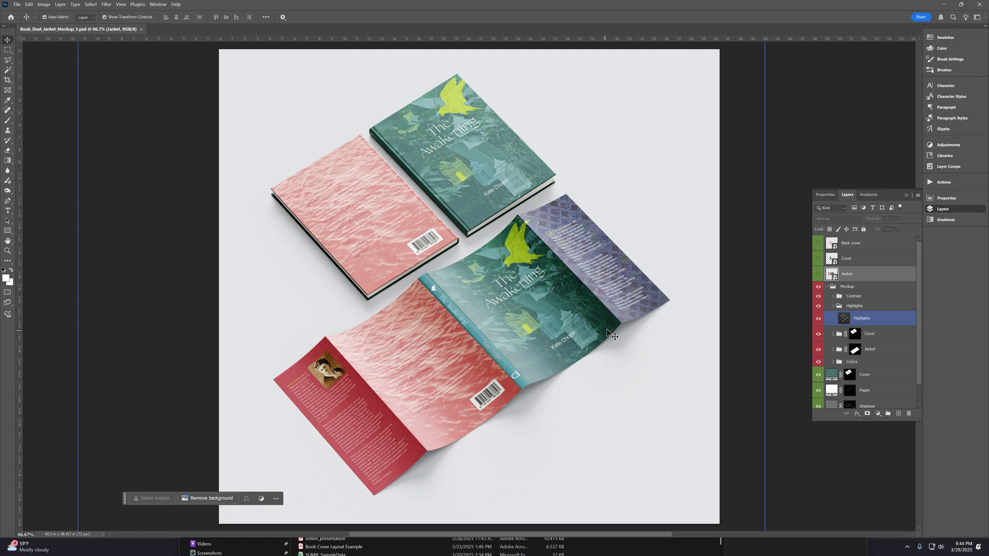
Step: Confirm the PSD now shows 226,456 KB, then return to Photoshop and select the Back cover layer
{"action": "left_click", "coordinate": [752, 548]}
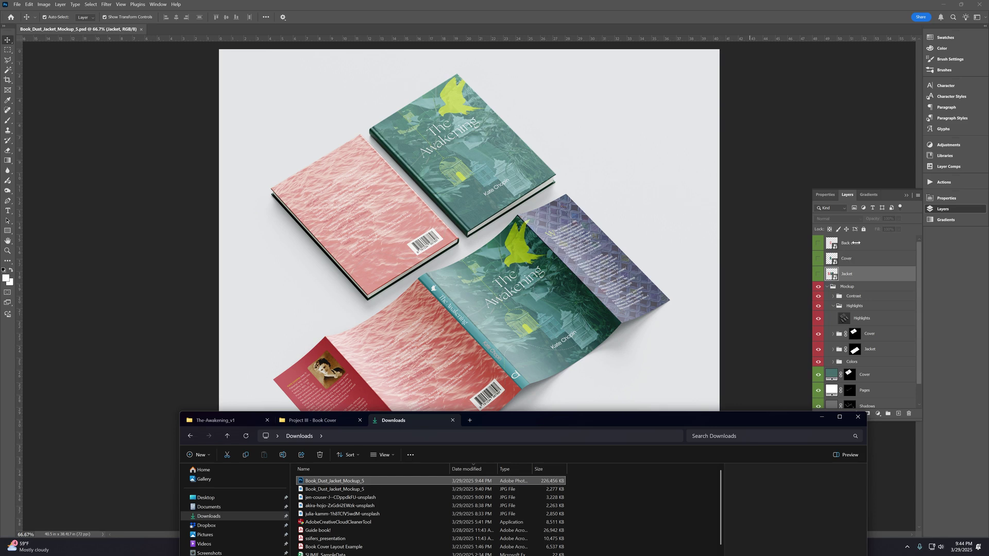
{"action": "left_click", "coordinate": [855, 243]}
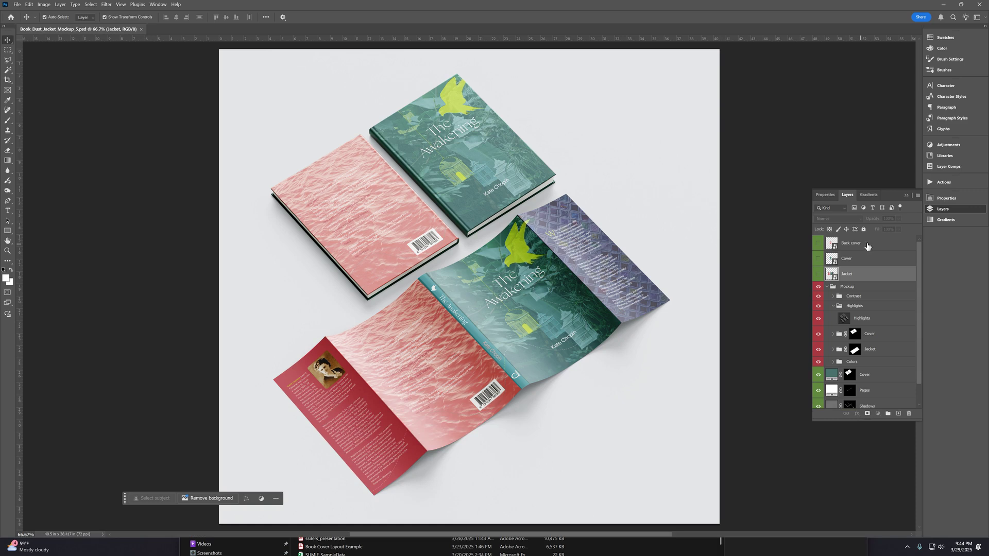
{"action": "left_click", "coordinate": [867, 246]}
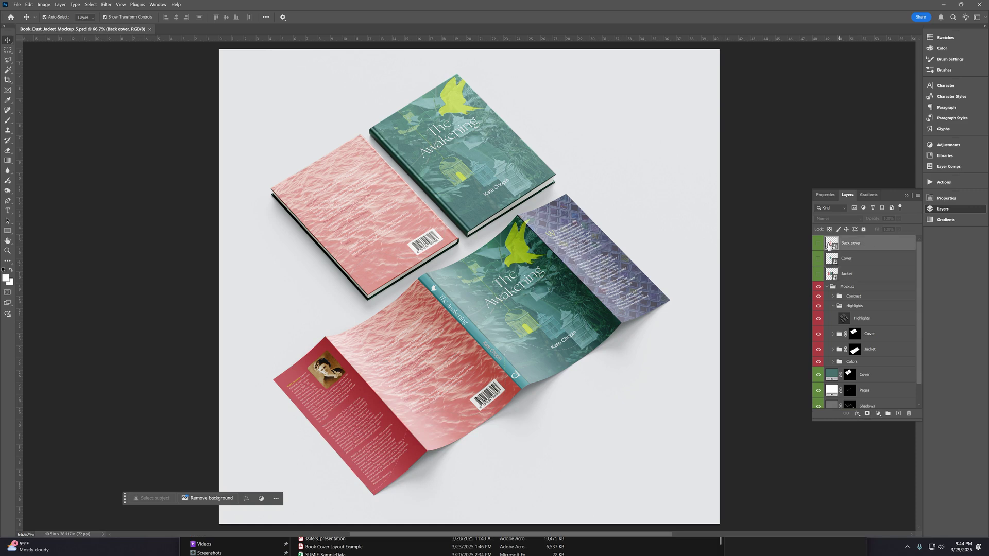
Step: Open the Back cover smart object, rasterize its artwork layer, and close it
{"action": "double_click", "coordinate": [831, 246]}
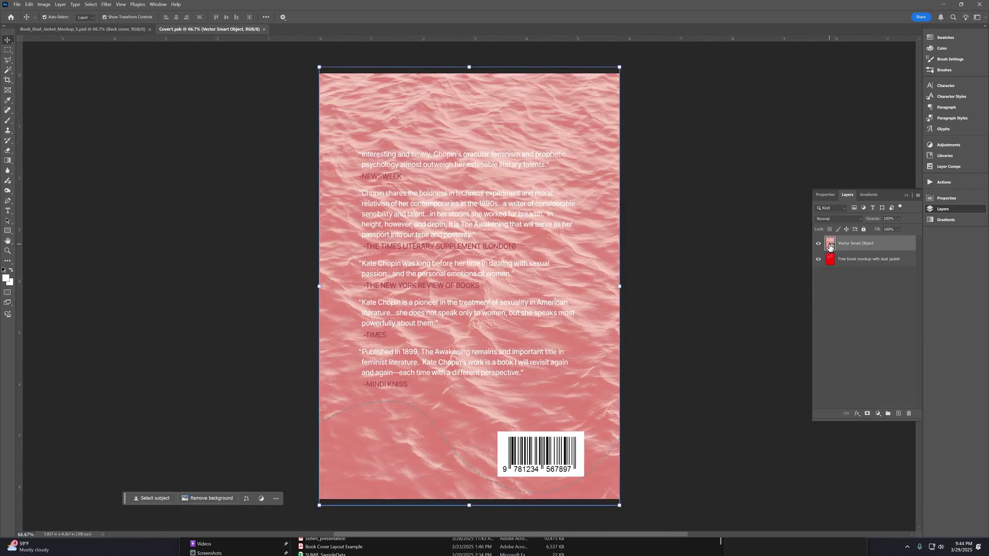
{"action": "right_click", "coordinate": [886, 246]}
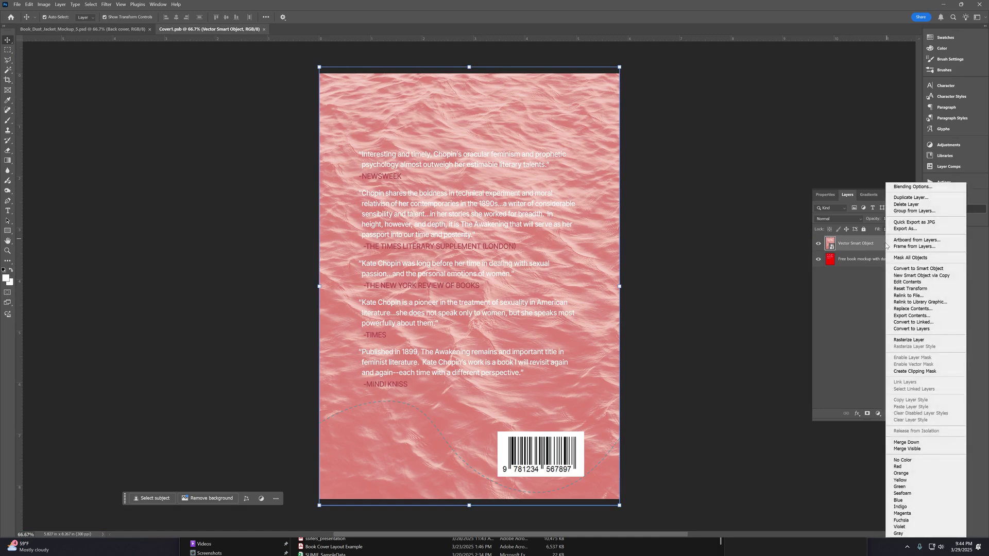
{"action": "left_click", "coordinate": [909, 340]}
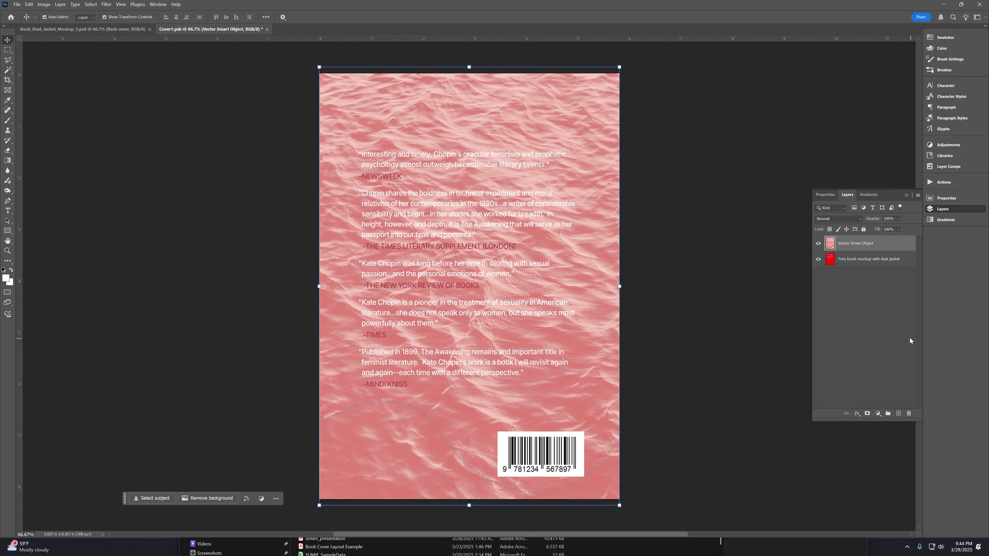
{"action": "left_click", "coordinate": [267, 29]}
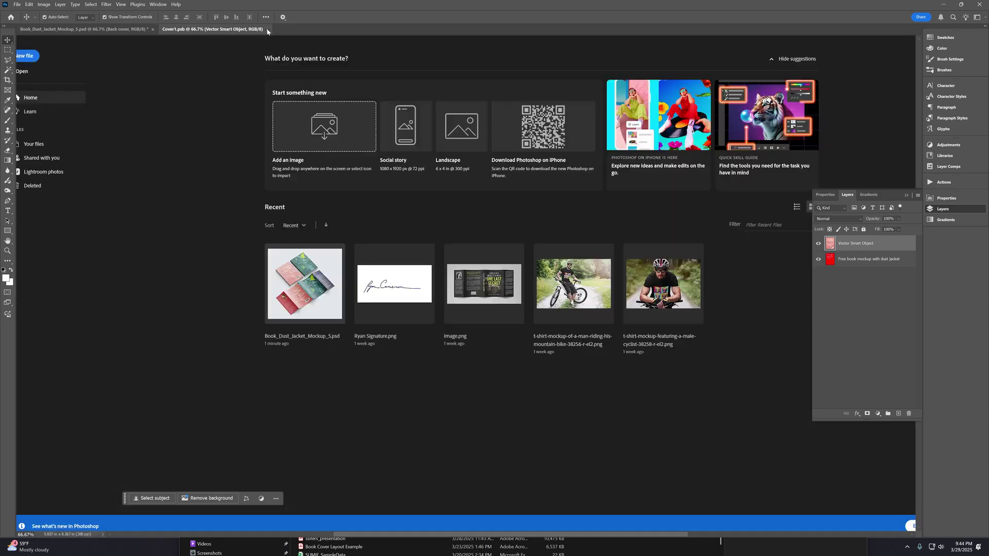
Step: Open the Cover smart object, rasterize its front-cover artwork layer, and save it
{"action": "left_click", "coordinate": [850, 259]}
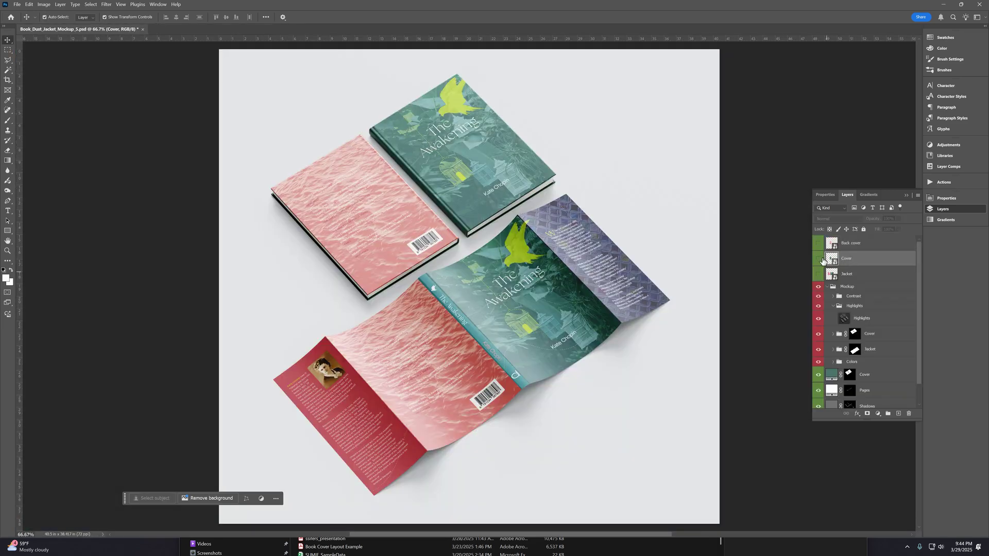
{"action": "double_click", "coordinate": [828, 258]}
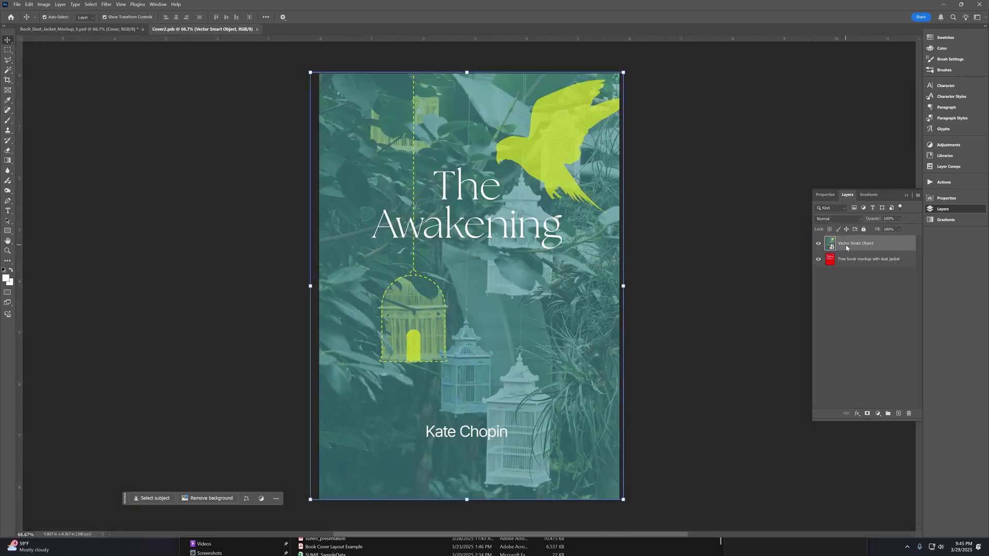
{"action": "right_click", "coordinate": [847, 248]}
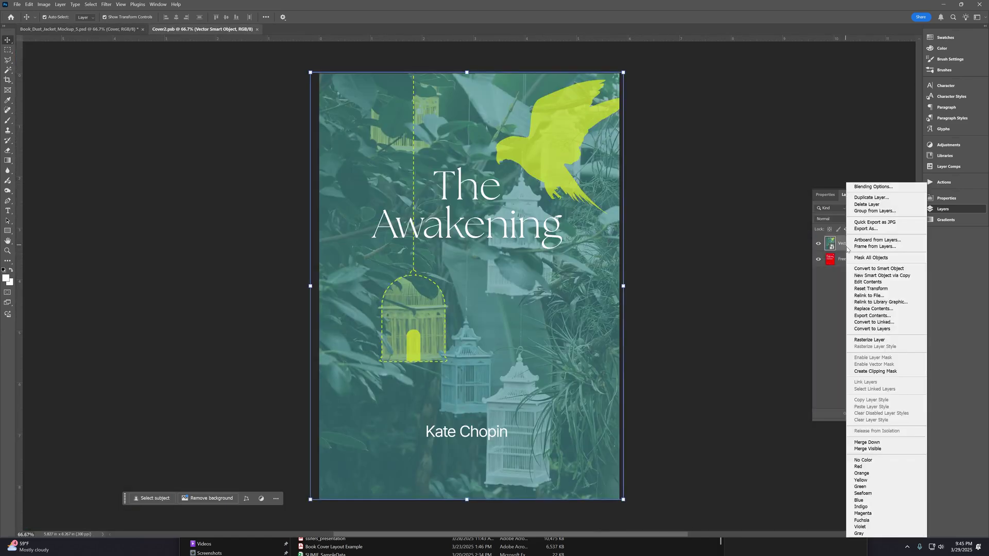
{"action": "left_click", "coordinate": [875, 340]}
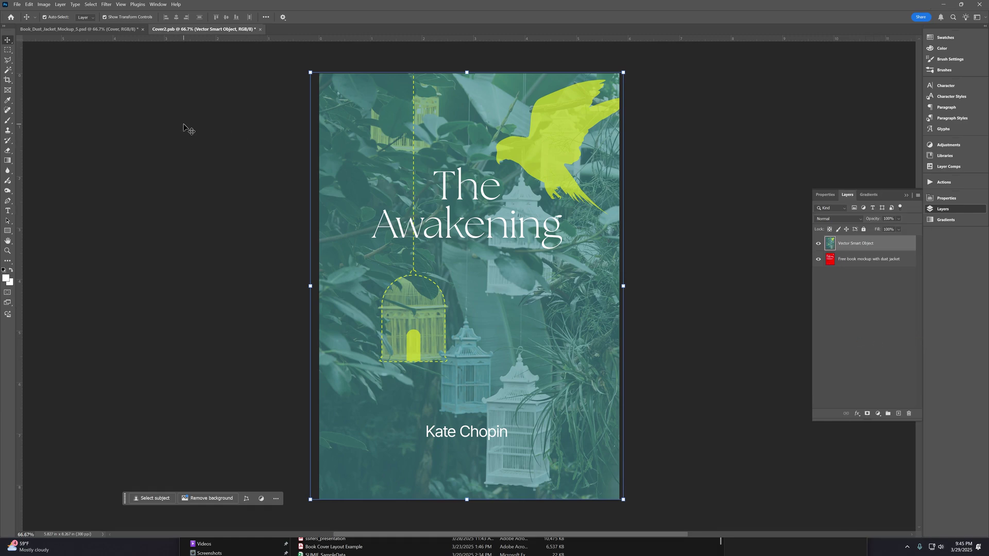
{"action": "key", "text": "ctrl+s"}
Step: Close the Cover contents and confirm in Downloads the mockup PSD is now 146,780 KB
{"action": "key", "text": "ctrl+w"}
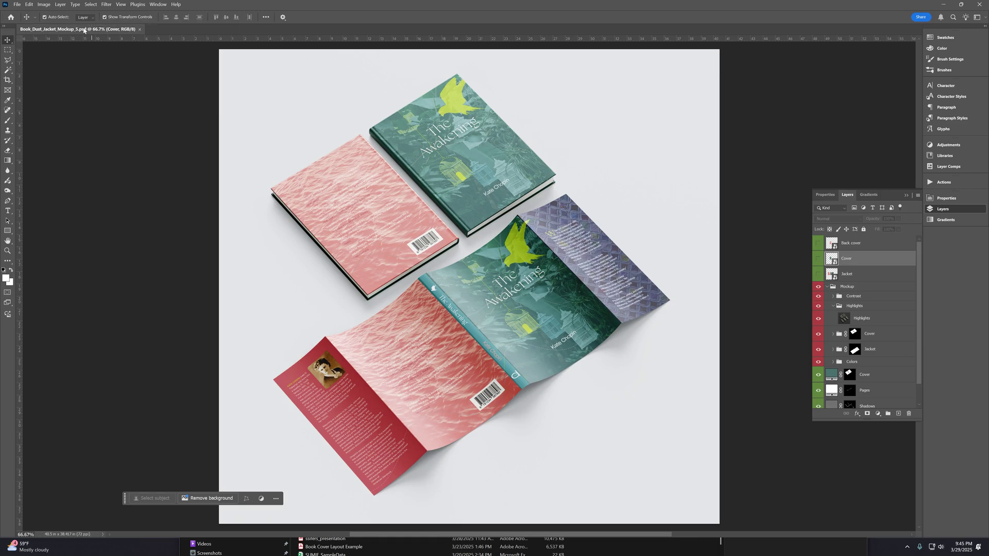
{"action": "left_click", "coordinate": [741, 542]}
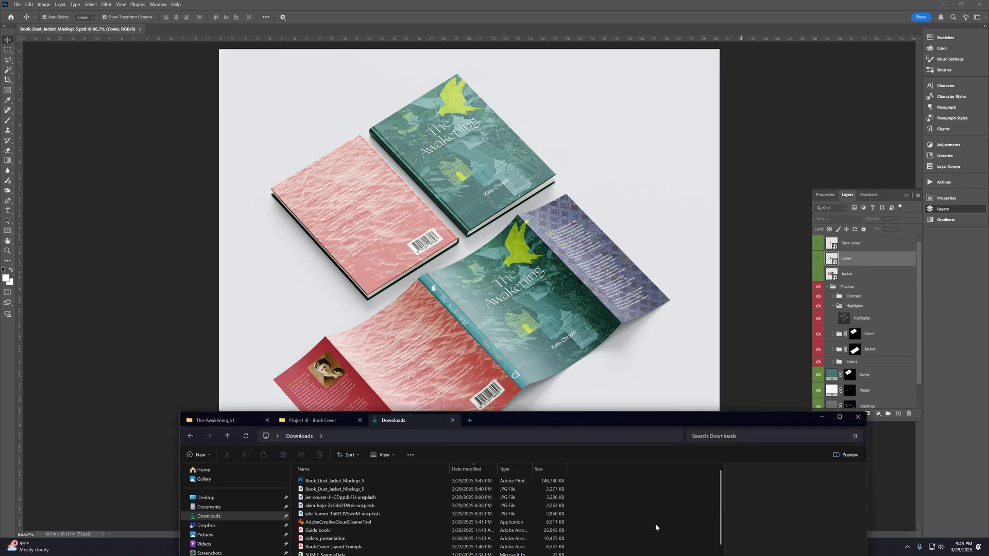
{"action": "left_click", "coordinate": [513, 483]}
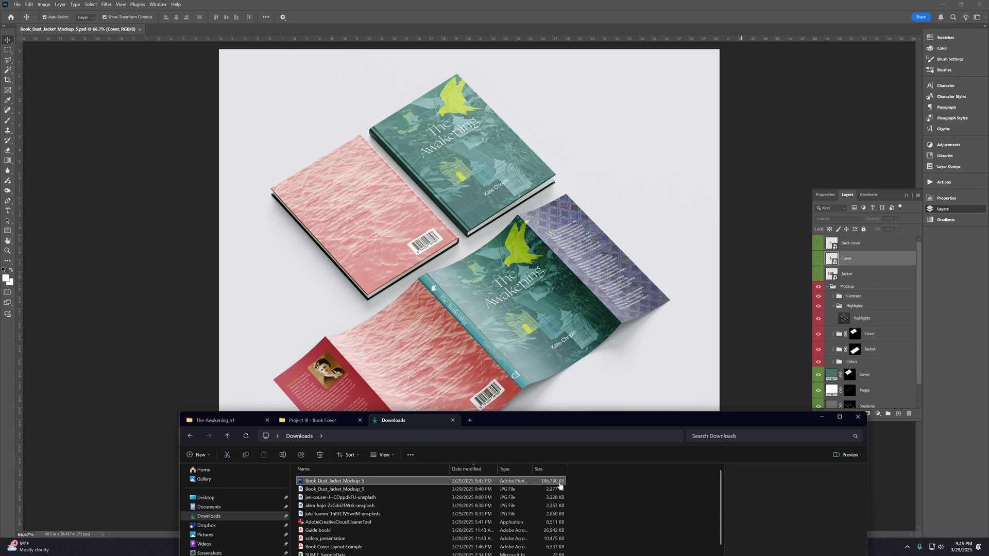